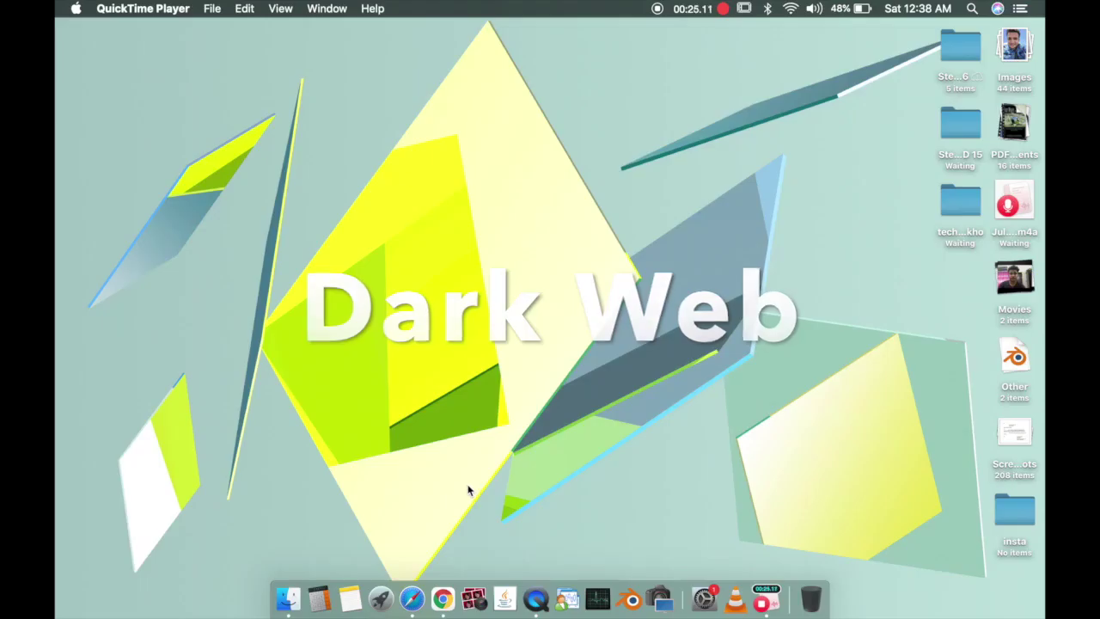
- Bring up Safari with a single tab and go to the Google homepage
{"action": "left_click", "coordinate": [411, 599]}
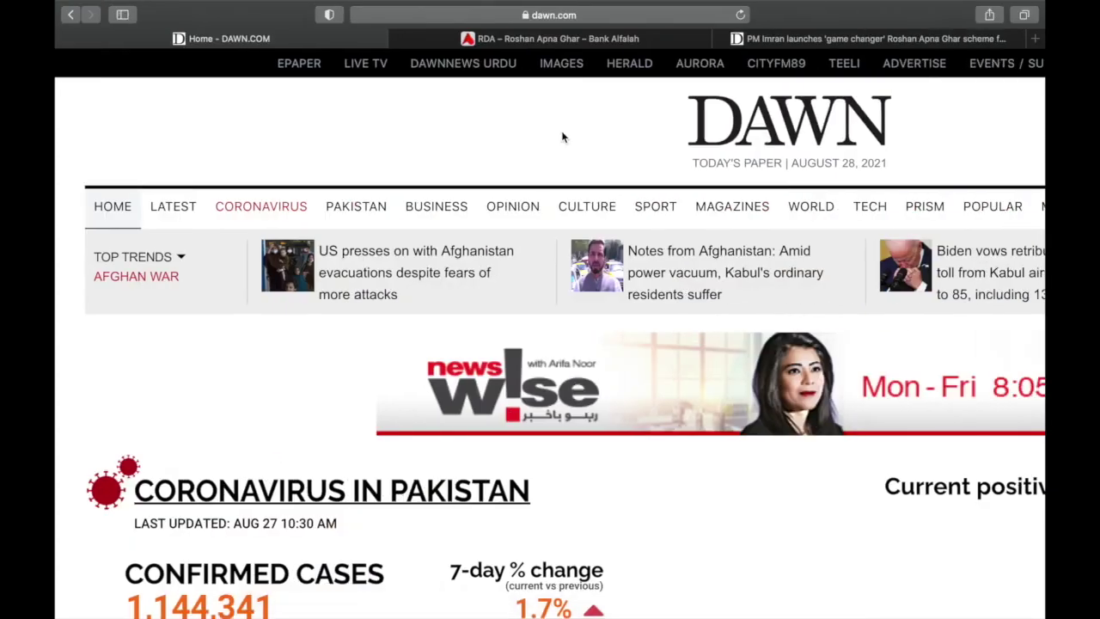
{"action": "left_click", "coordinate": [400, 38]}
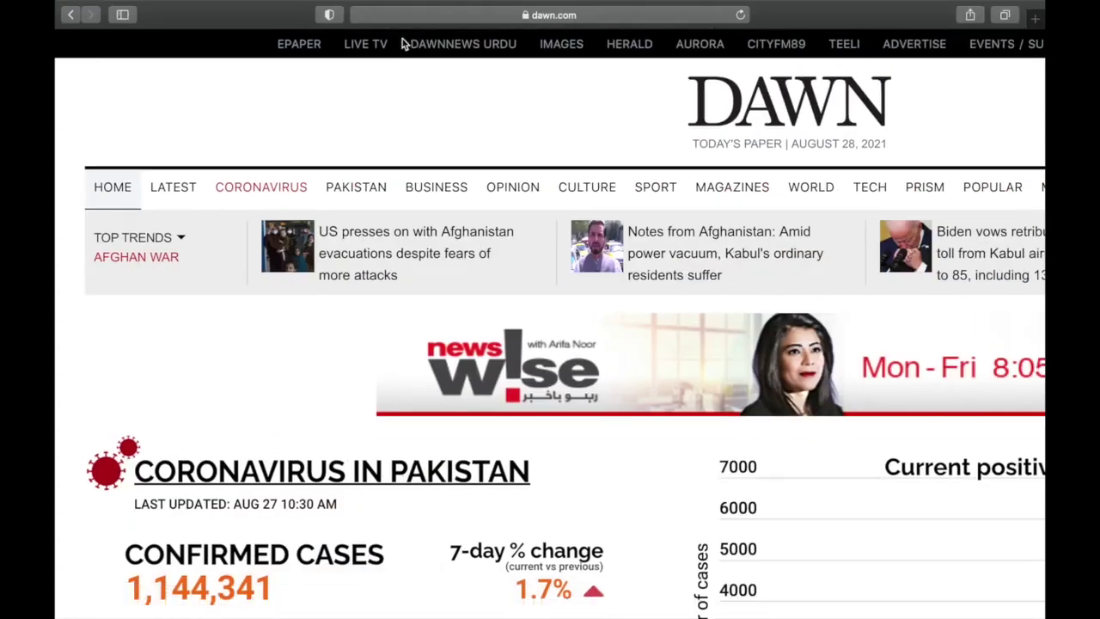
{"action": "left_click", "coordinate": [505, 16]}
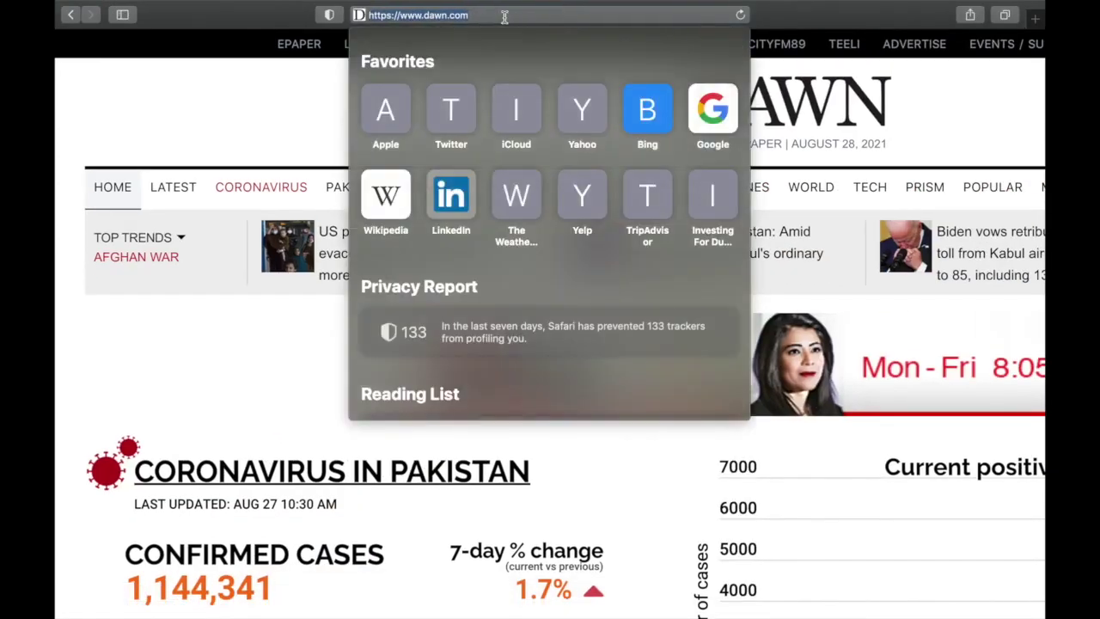
{"action": "left_click", "coordinate": [730, 116]}
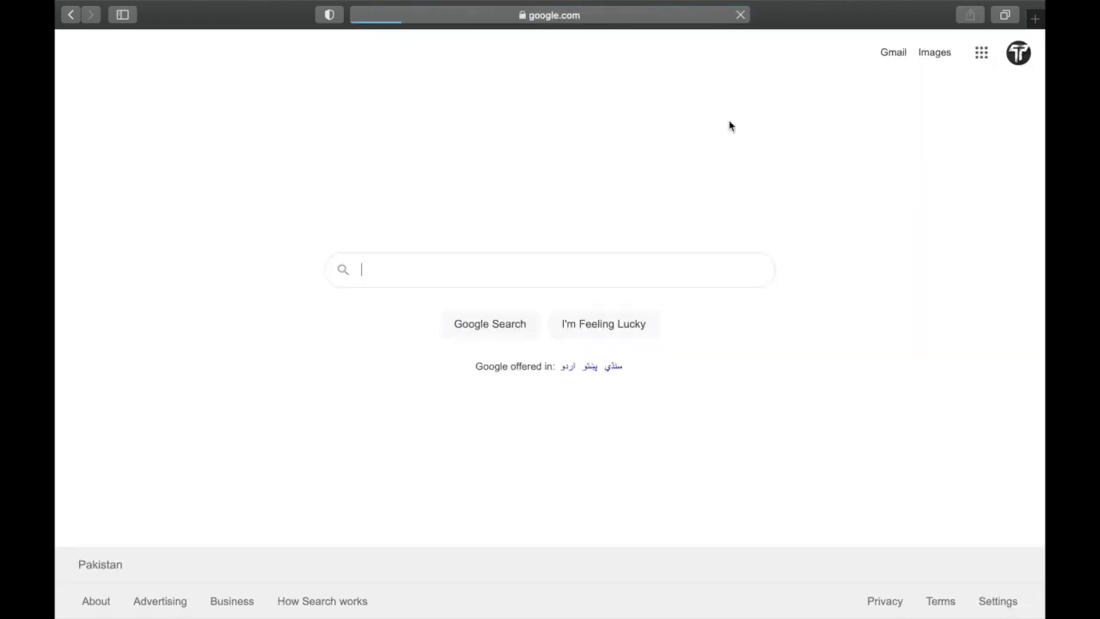
- Search Google for 'tor browser' and open the Tor Project download result
{"action": "left_click", "coordinate": [595, 271]}
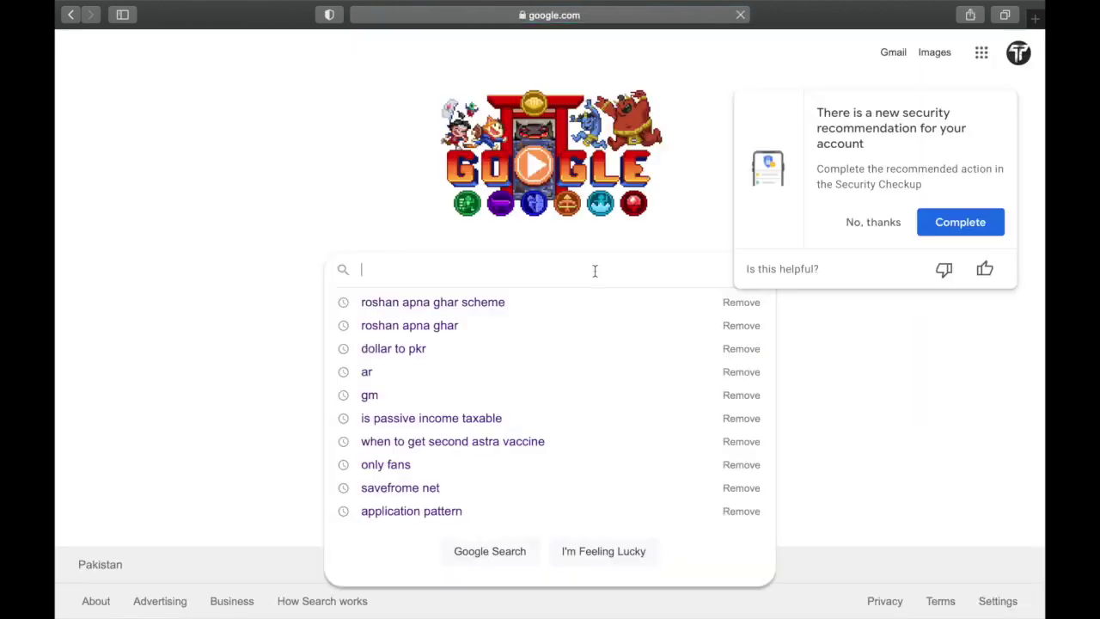
{"action": "left_click", "coordinate": [860, 219]}
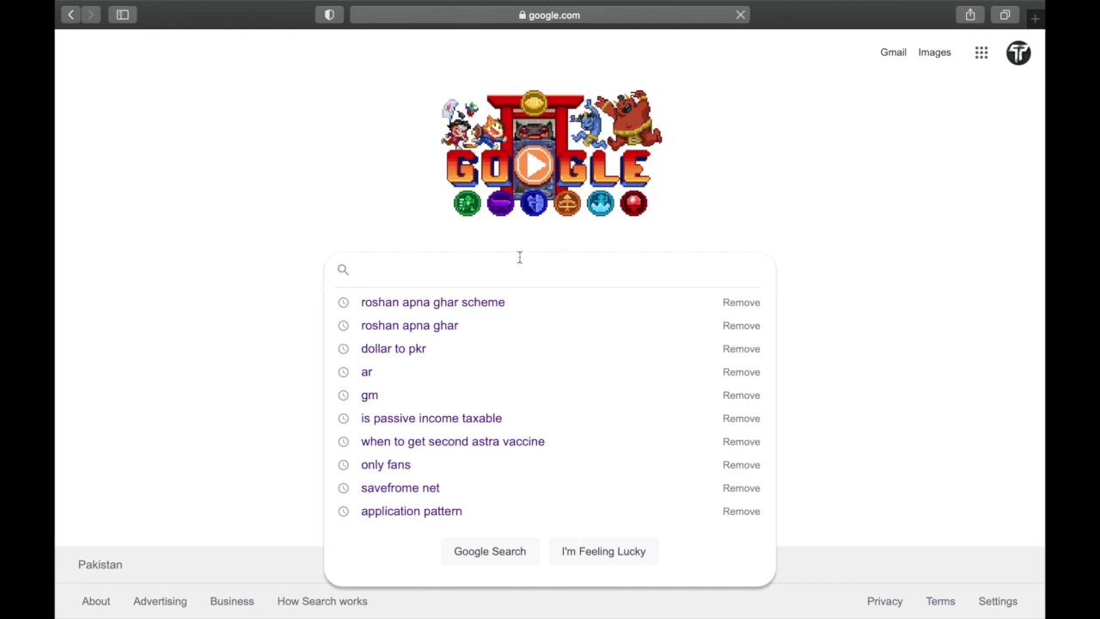
{"action": "type", "text": "to"}
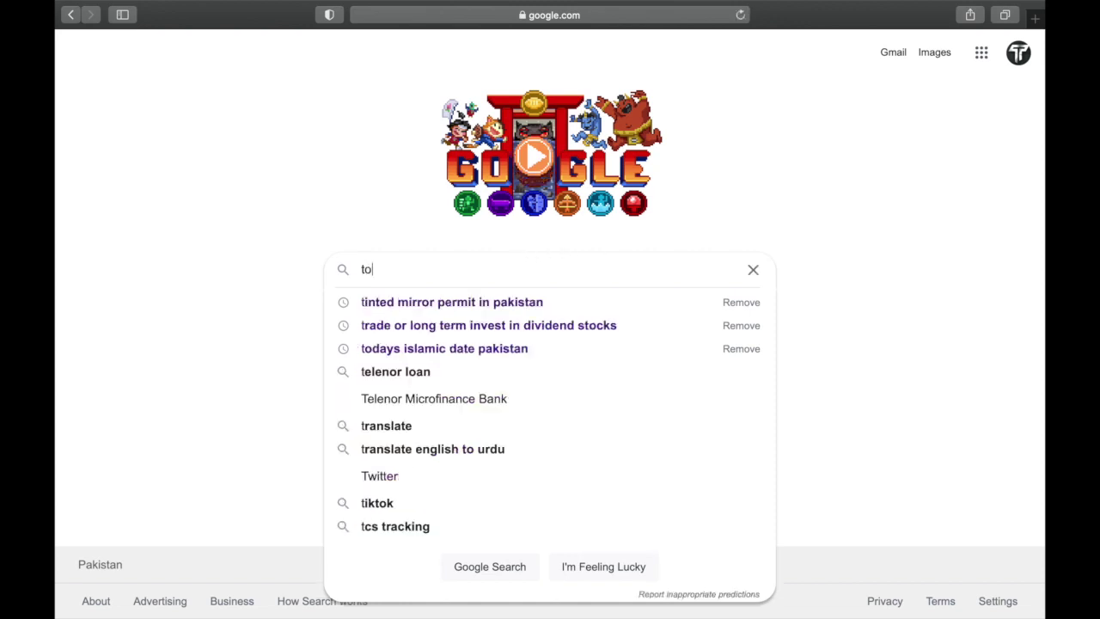
{"action": "type", "text": "r"}
{"action": "key", "text": "Down"}
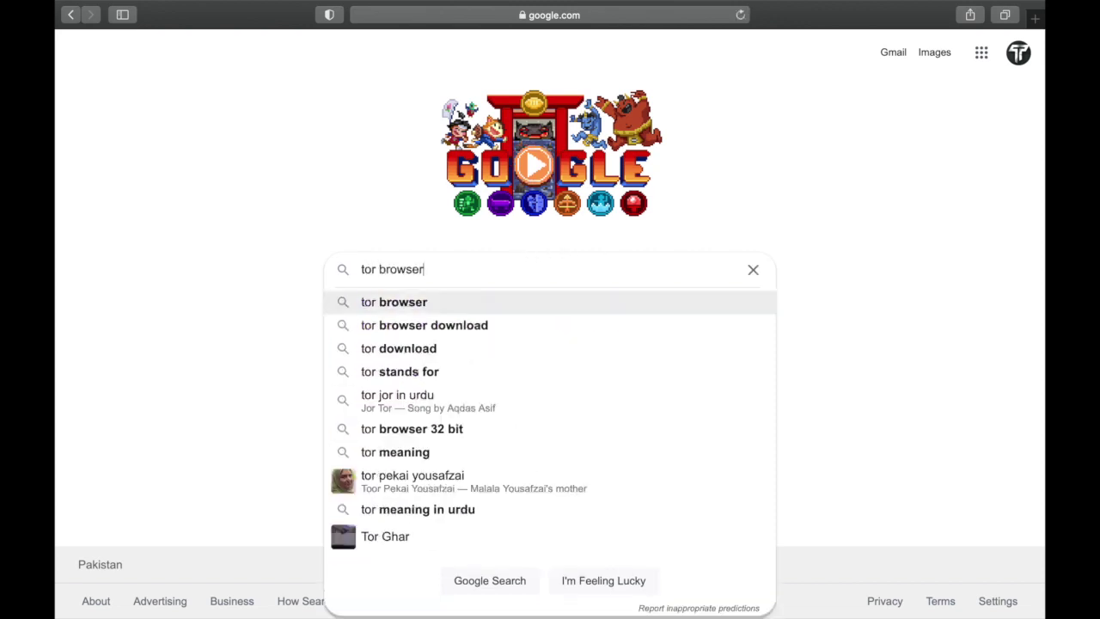
{"action": "key", "text": "Return"}
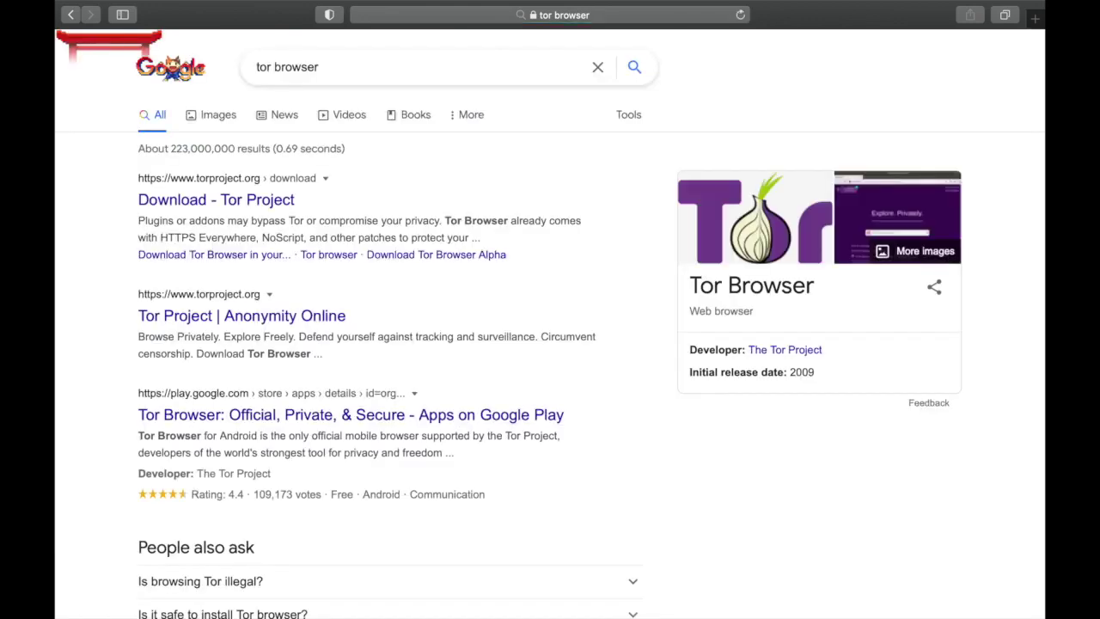
{"action": "left_click", "coordinate": [239, 198]}
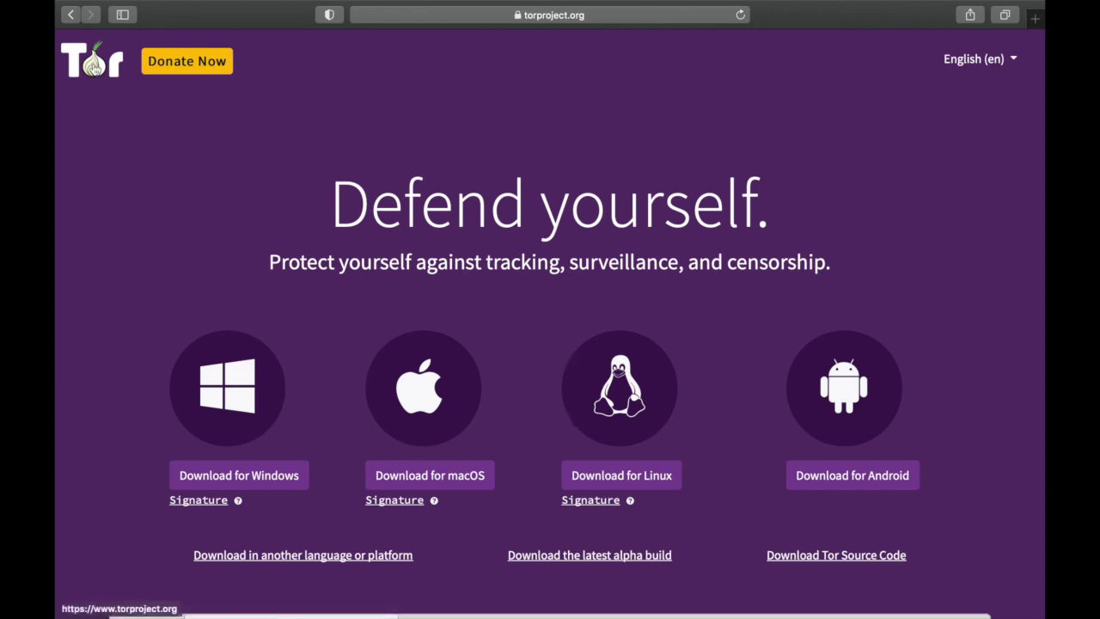
- Scroll through the Tor Project page's Windows, macOS, Linux and Android download options
{"action": "scroll", "coordinate": [87, 64], "scroll_direction": "up", "scroll_amount": 5}
{"action": "scroll", "coordinate": [86, 64], "scroll_direction": "down", "scroll_amount": 5}
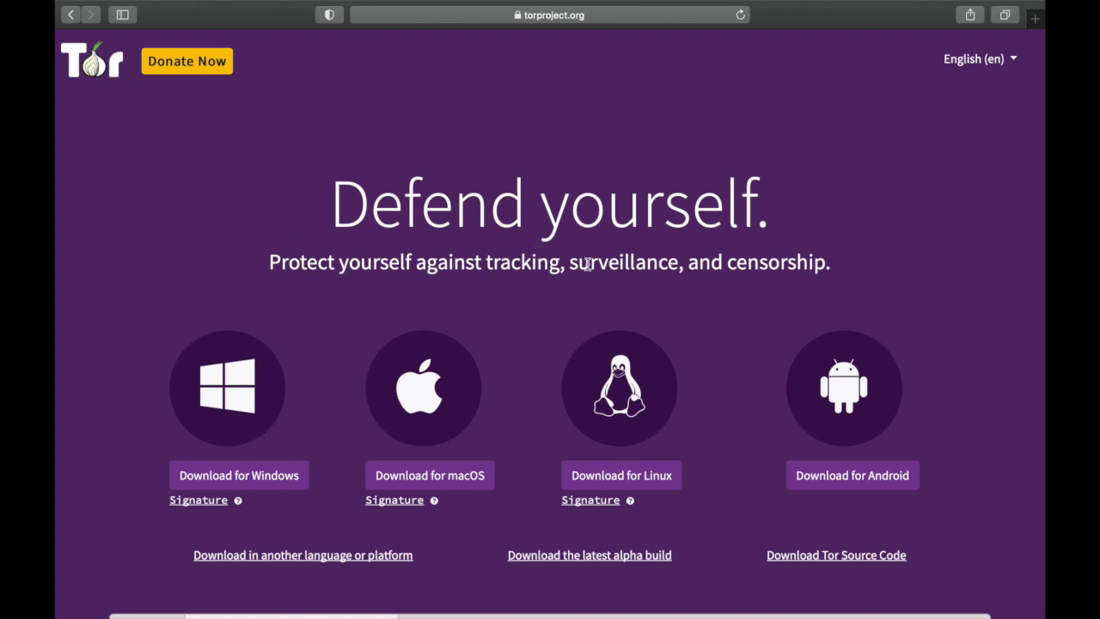
{"action": "scroll", "coordinate": [705, 262], "scroll_direction": "down", "scroll_amount": 2}
{"action": "scroll", "coordinate": [579, 321], "scroll_direction": "up", "scroll_amount": 2}
{"action": "left_click_drag", "start_coordinate": [709, 499], "coordinate": [585, 361]}
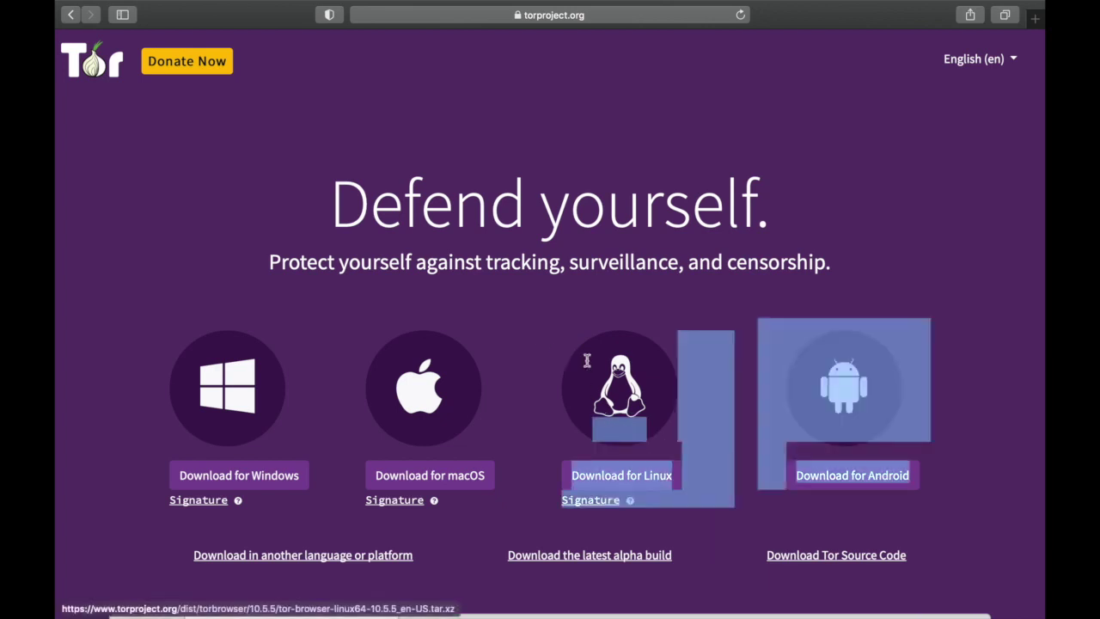
{"action": "left_click", "coordinate": [585, 361]}
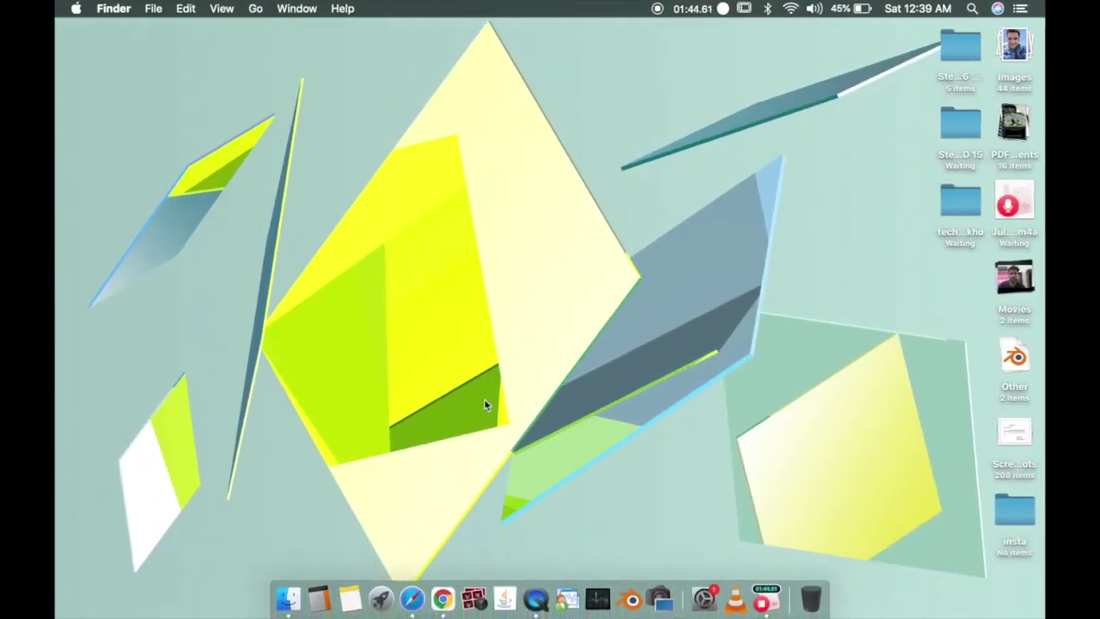
- Launch Tor Browser, decline making it the default, and view its security level settings
{"action": "key", "text": "F4"}
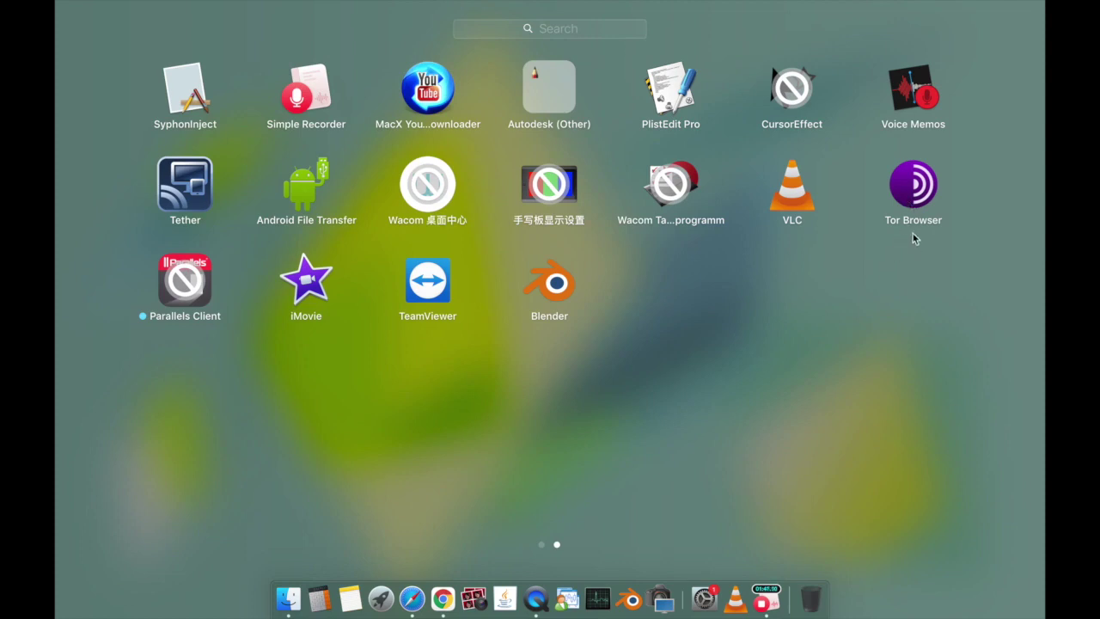
{"action": "left_click", "coordinate": [924, 183]}
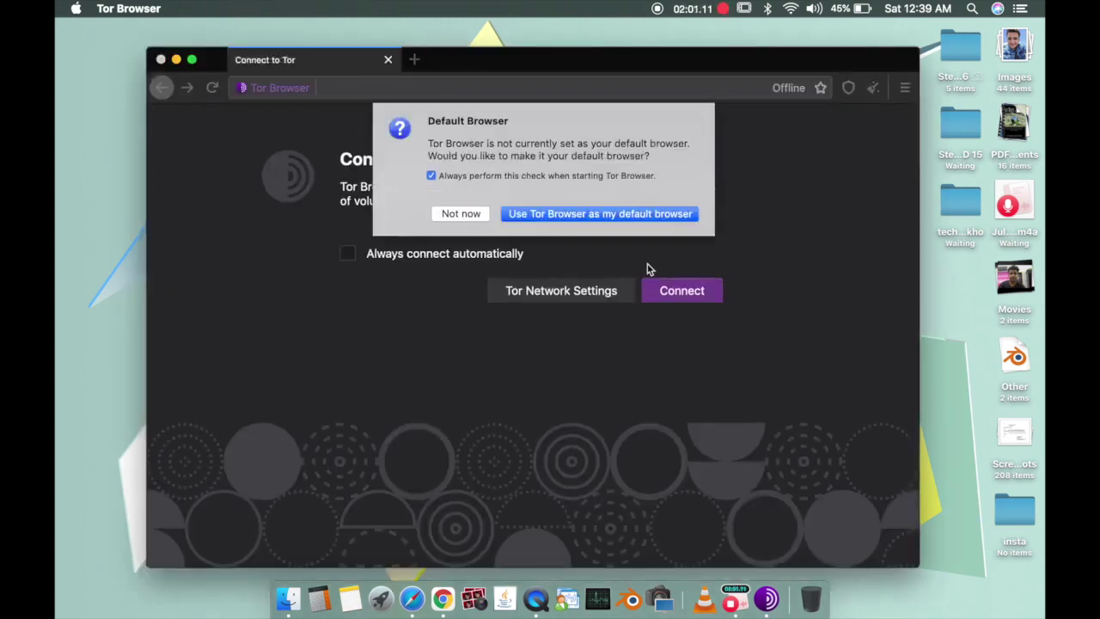
{"action": "left_click", "coordinate": [482, 216]}
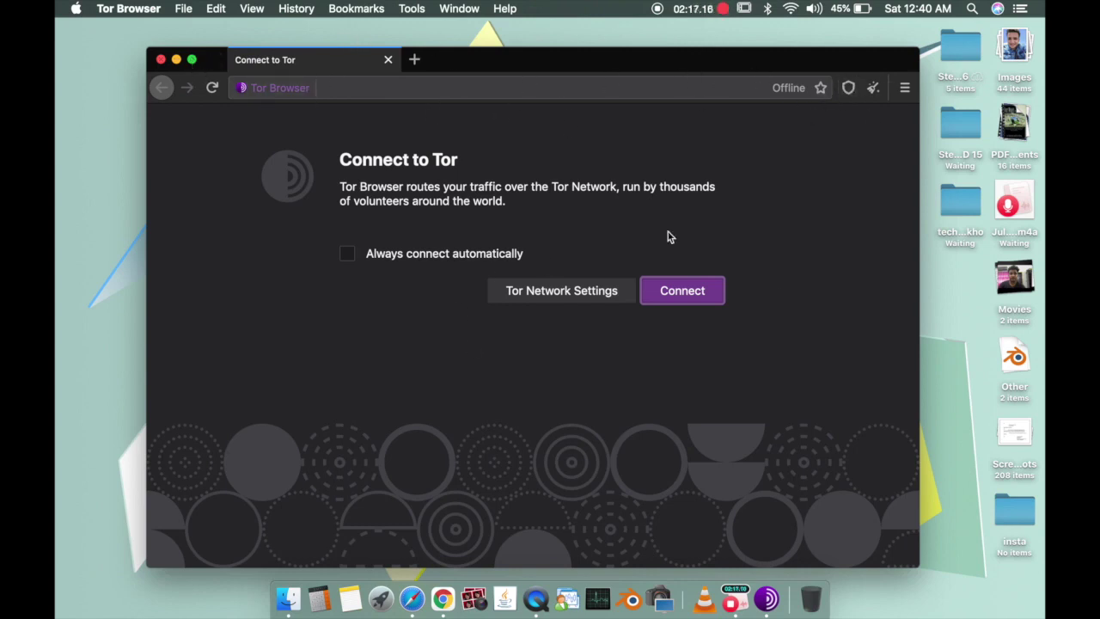
{"action": "left_click", "coordinate": [849, 88]}
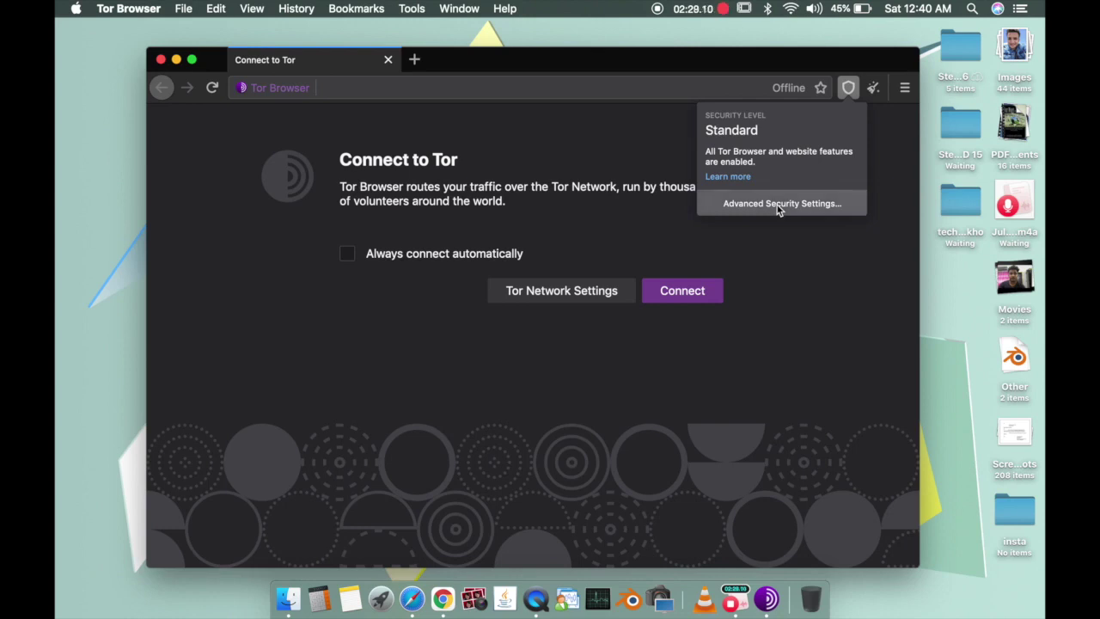
{"action": "left_click", "coordinate": [777, 207]}
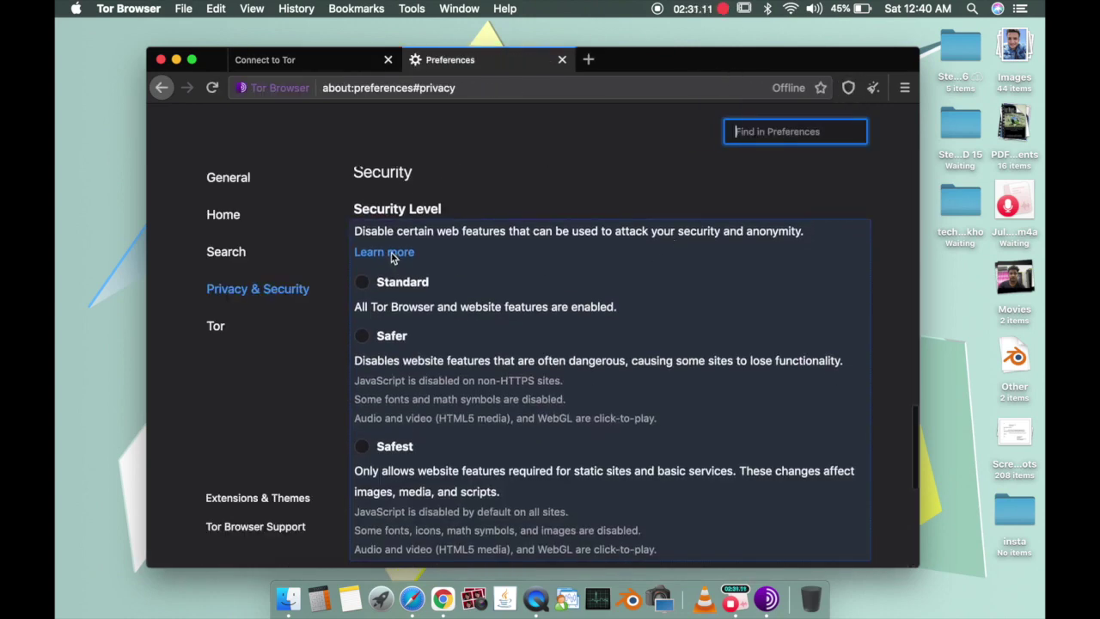
- Change the Tor Browser security level from Standard to Safer
{"action": "scroll", "coordinate": [352, 378], "scroll_direction": "down", "scroll_amount": 1}
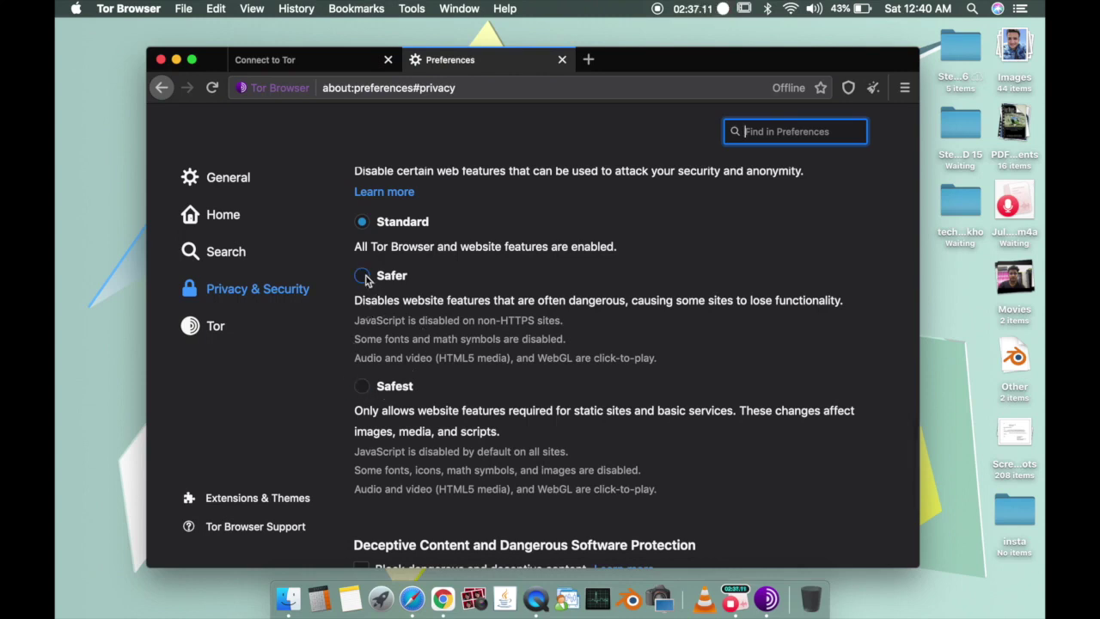
{"action": "scroll", "coordinate": [365, 279], "scroll_direction": "down", "scroll_amount": 3}
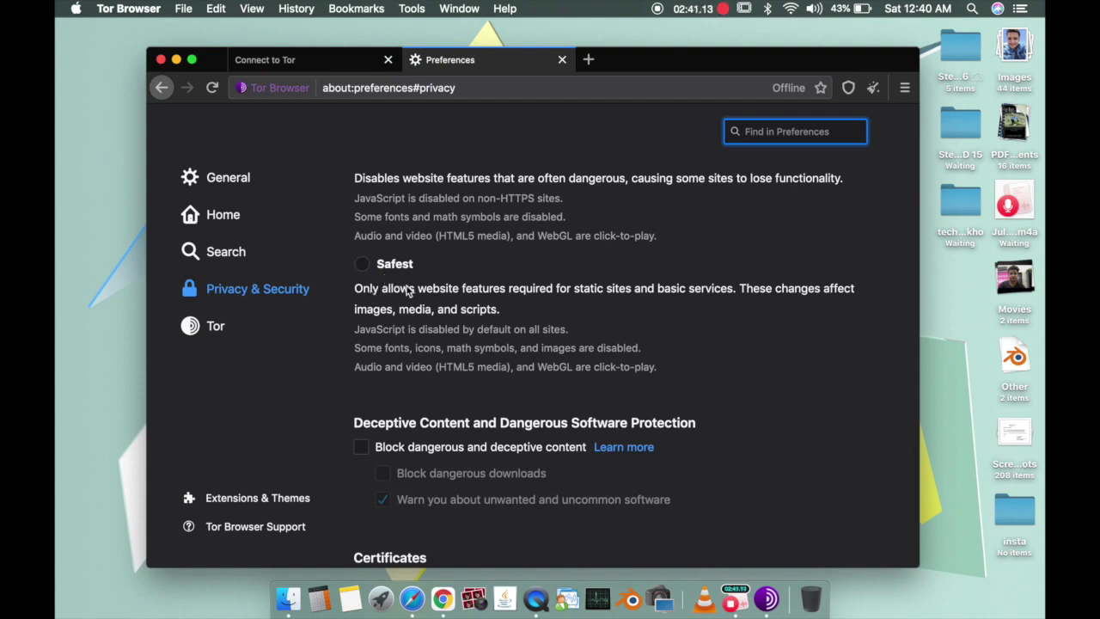
{"action": "scroll", "coordinate": [468, 331], "scroll_direction": "up", "scroll_amount": 1}
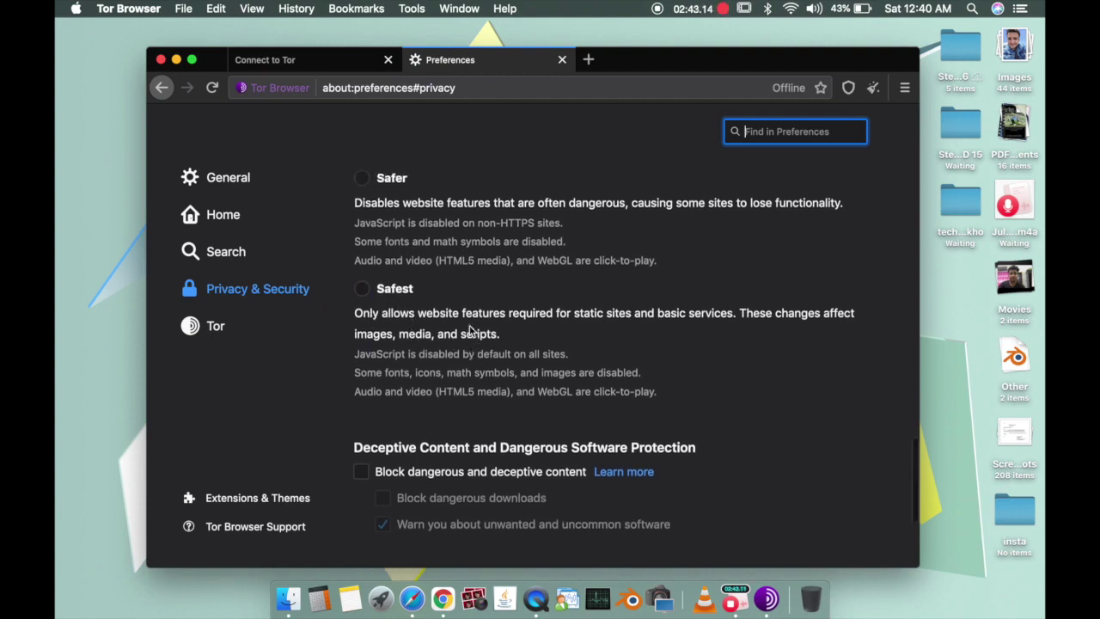
{"action": "scroll", "coordinate": [482, 361], "scroll_direction": "up", "scroll_amount": 2}
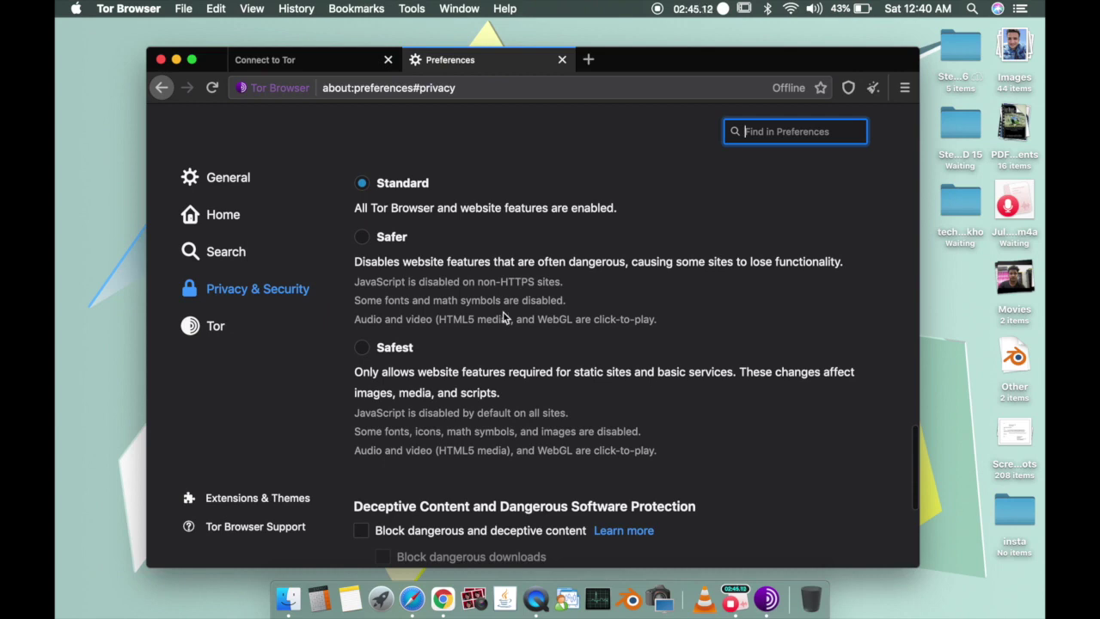
{"action": "left_click", "coordinate": [362, 236]}
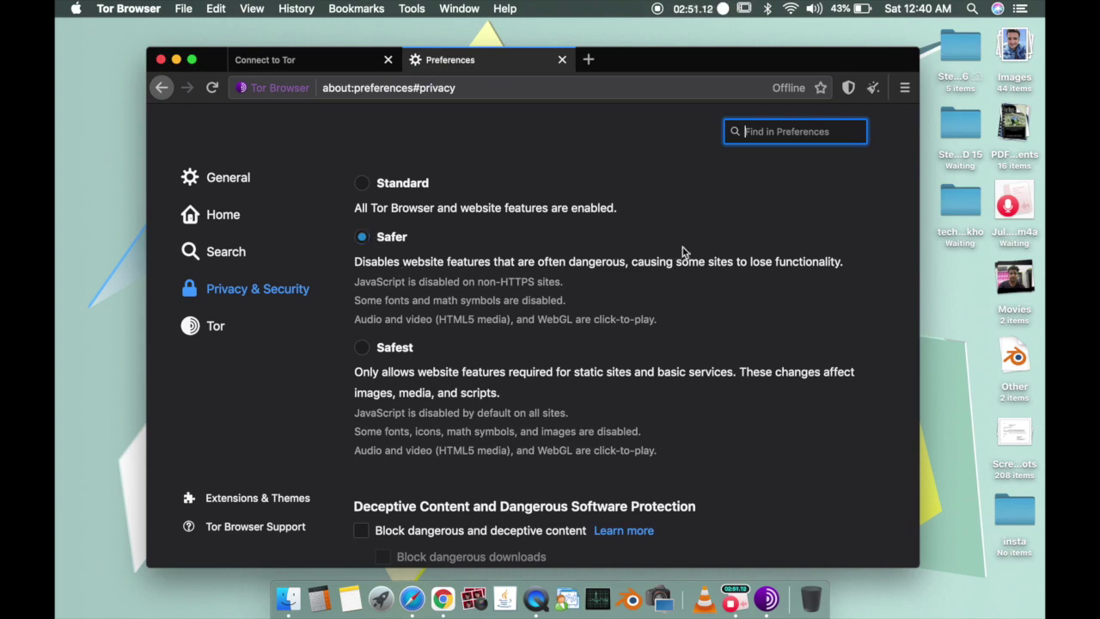
- Close the Tor Browser window along with both of its tabs
{"action": "scroll", "coordinate": [683, 251], "scroll_direction": "up", "scroll_amount": 15}
{"action": "scroll", "coordinate": [683, 251], "scroll_direction": "down", "scroll_amount": 20}
{"action": "scroll", "coordinate": [684, 251], "scroll_direction": "up", "scroll_amount": 20}
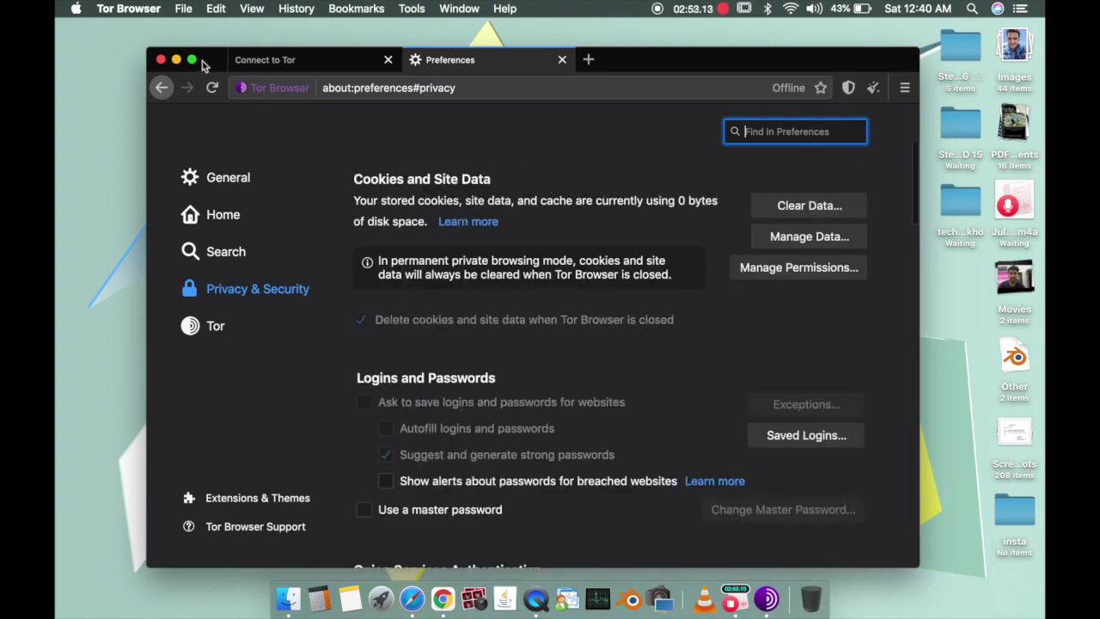
{"action": "left_click", "coordinate": [161, 60]}
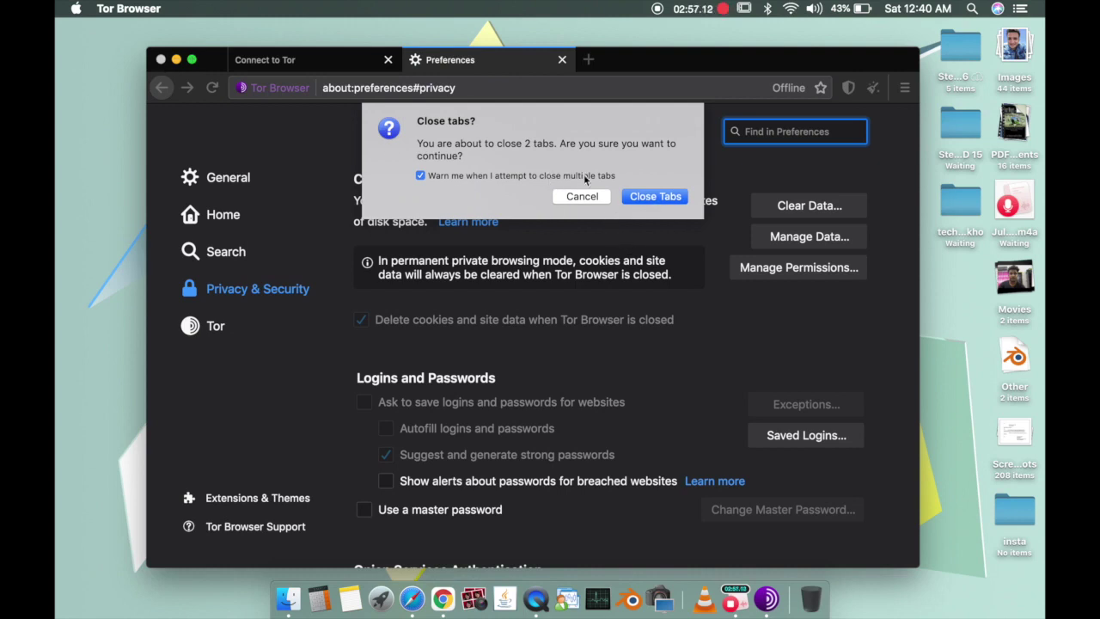
{"action": "left_click", "coordinate": [647, 196]}
- Relaunch Tor Browser, verify the Safer level, and restart it for a new identity
{"action": "key", "text": "F4"}
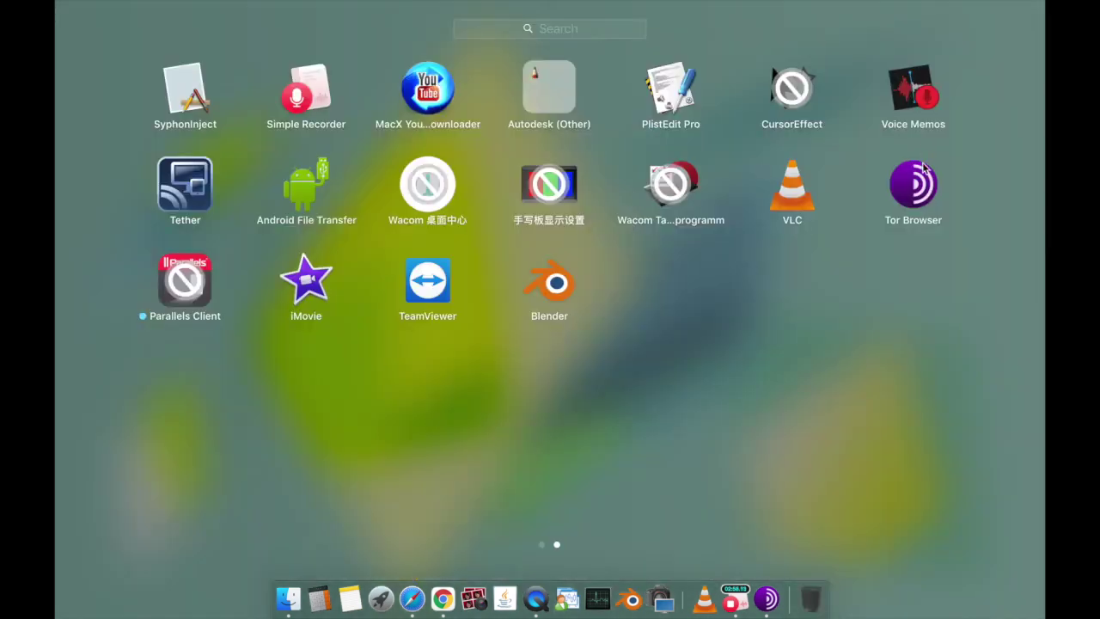
{"action": "left_click", "coordinate": [920, 176]}
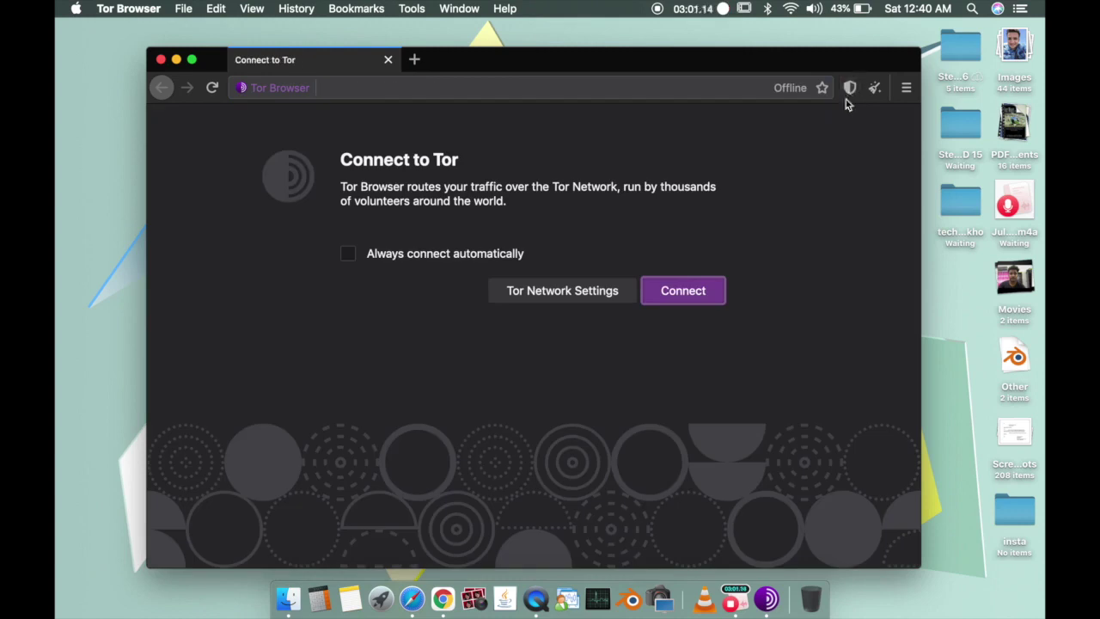
{"action": "left_click", "coordinate": [848, 97]}
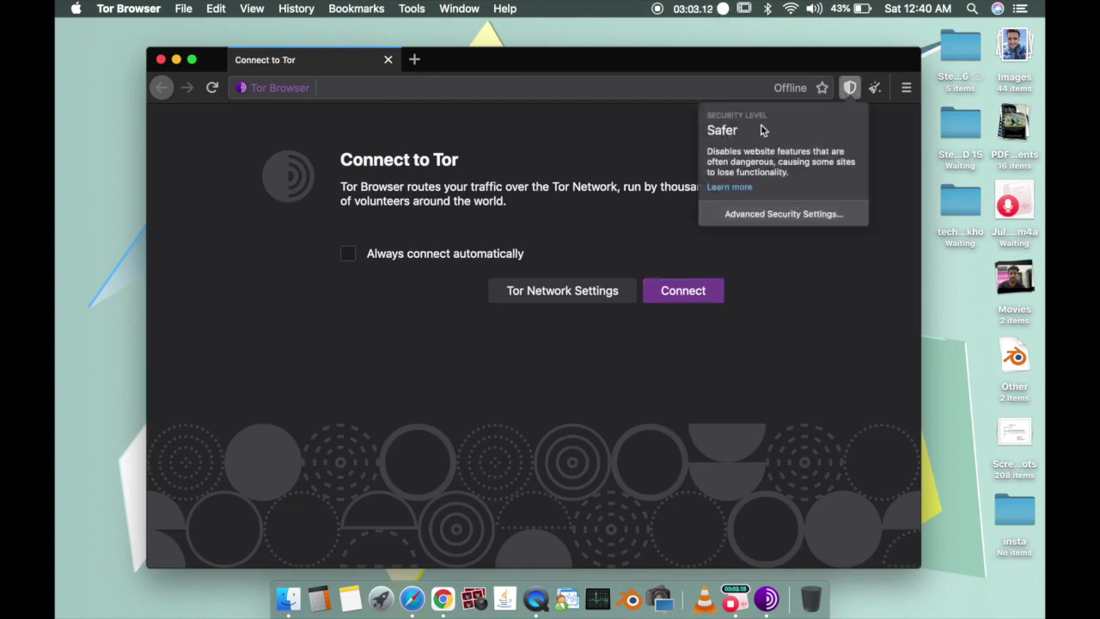
{"action": "left_click", "coordinate": [875, 87]}
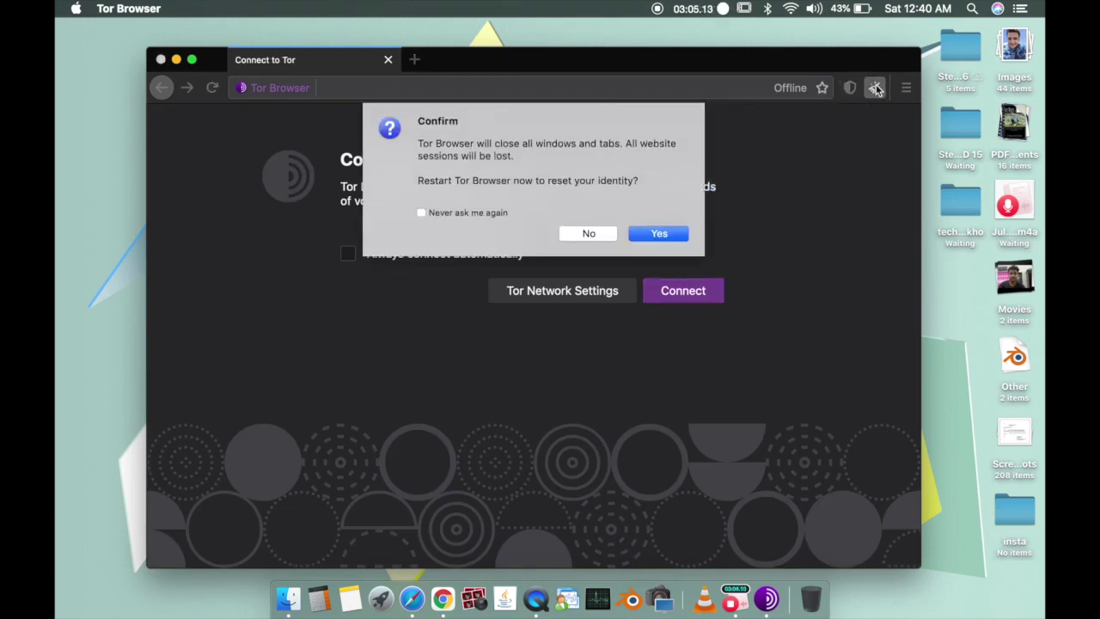
{"action": "left_click", "coordinate": [661, 239]}
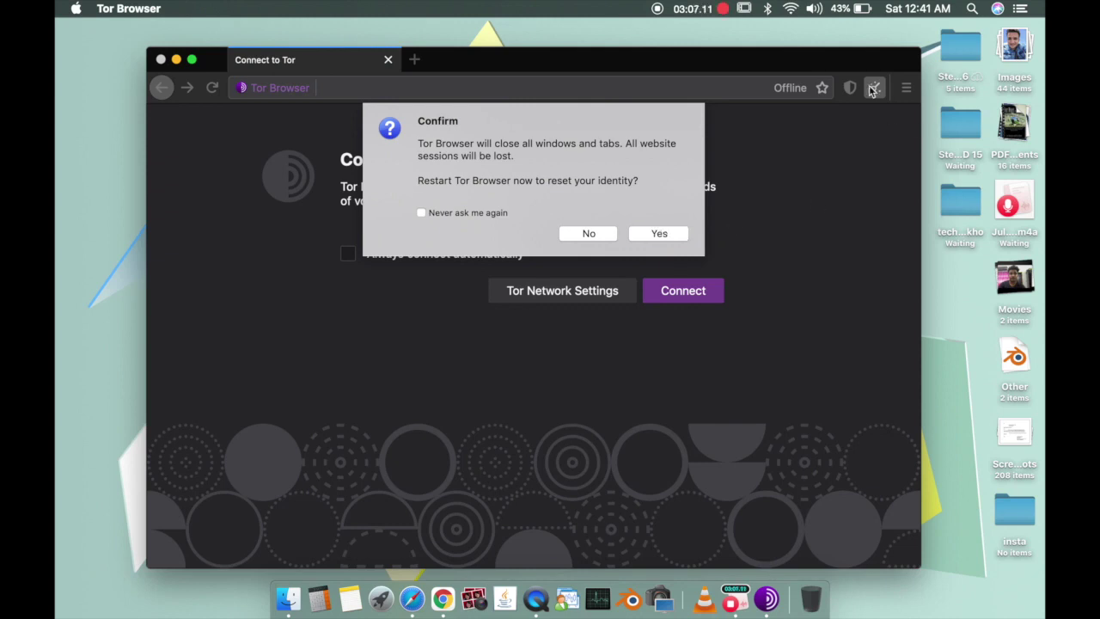
{"action": "left_click", "coordinate": [657, 233]}
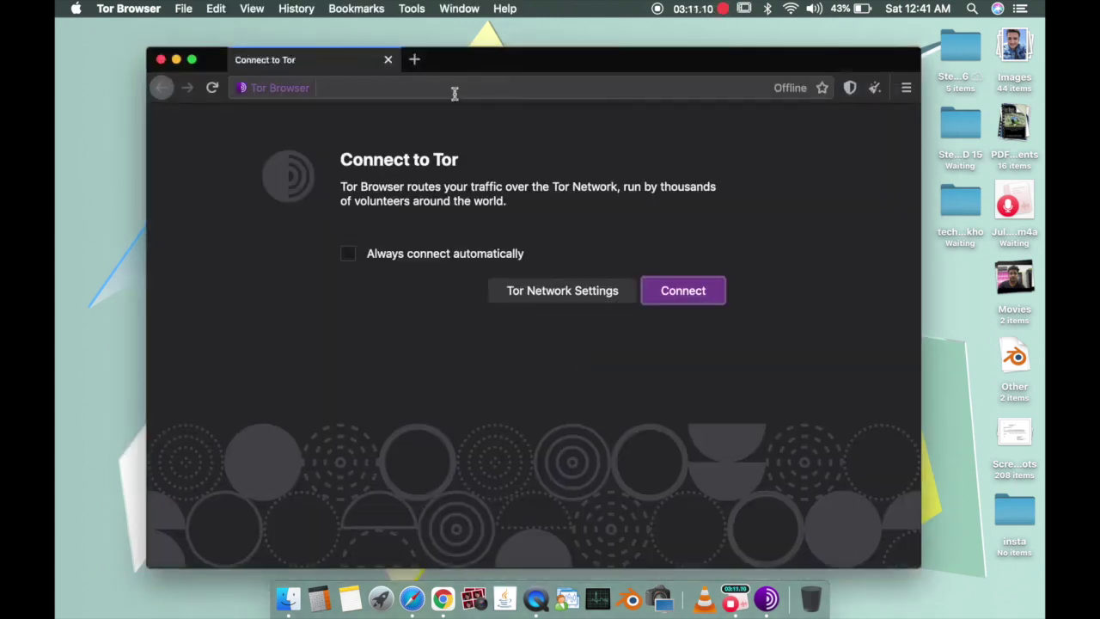
{"action": "left_click", "coordinate": [455, 93]}
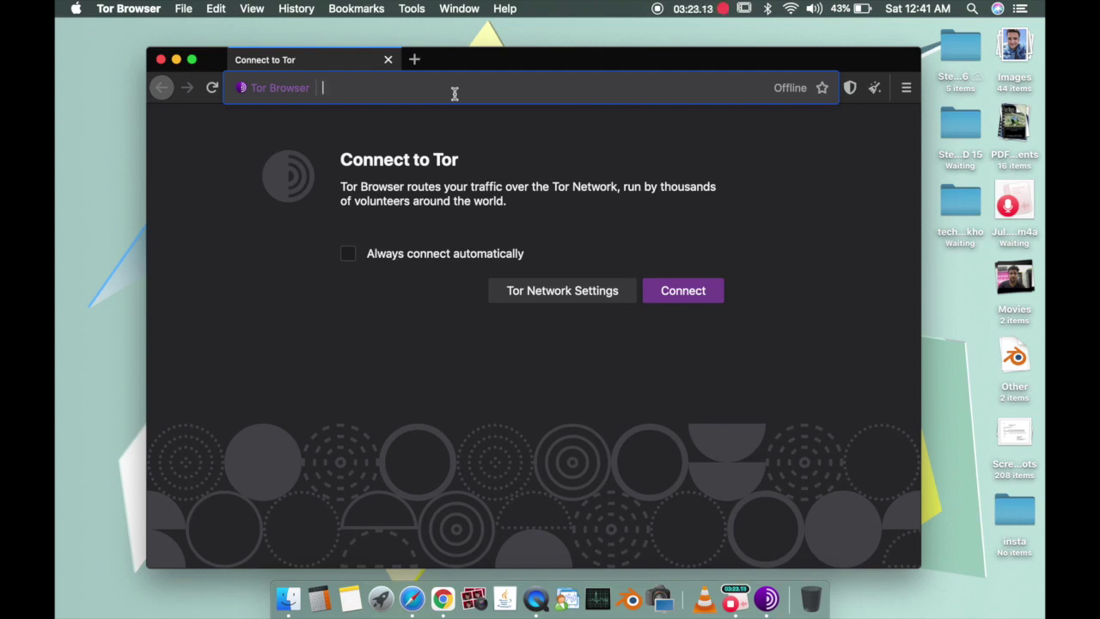
- Close the offline search tab and connect to Tor with Always connect automatically enabled
{"action": "type", "text": "dark web"}
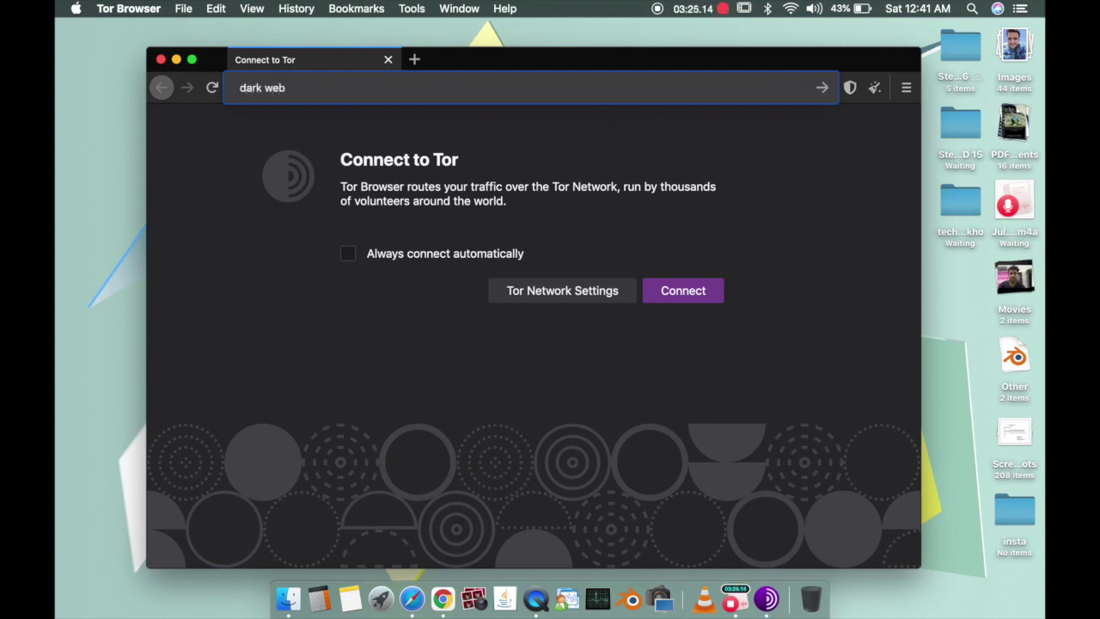
{"action": "type", "text": "irectory"}
{"action": "key", "text": "Return"}
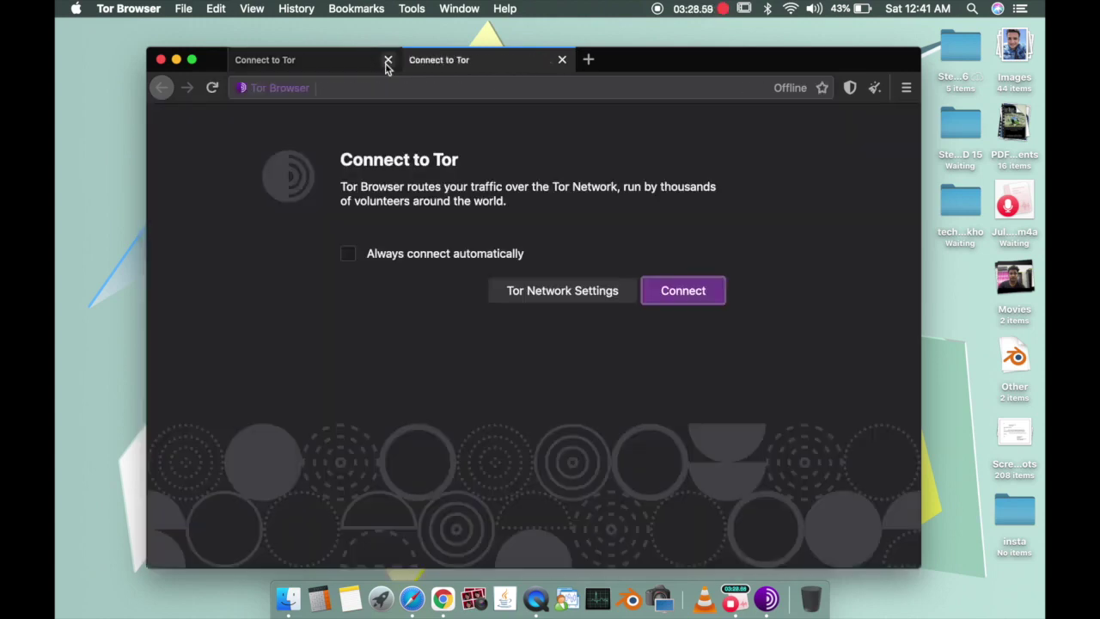
{"action": "left_click", "coordinate": [387, 61]}
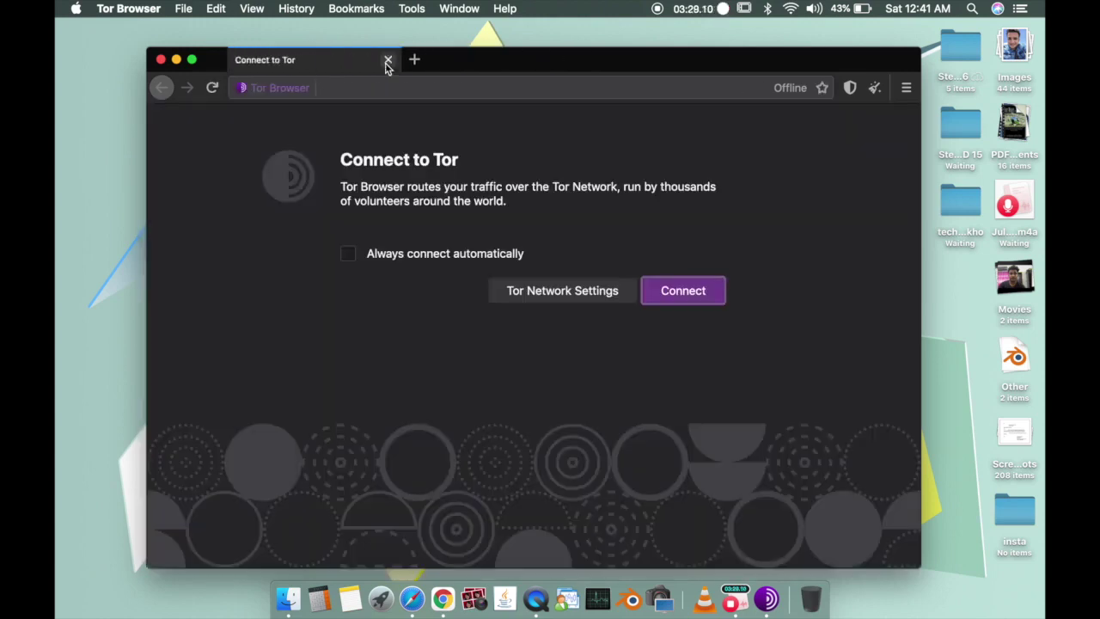
{"action": "left_click", "coordinate": [679, 296]}
{"action": "left_click", "coordinate": [499, 254]}
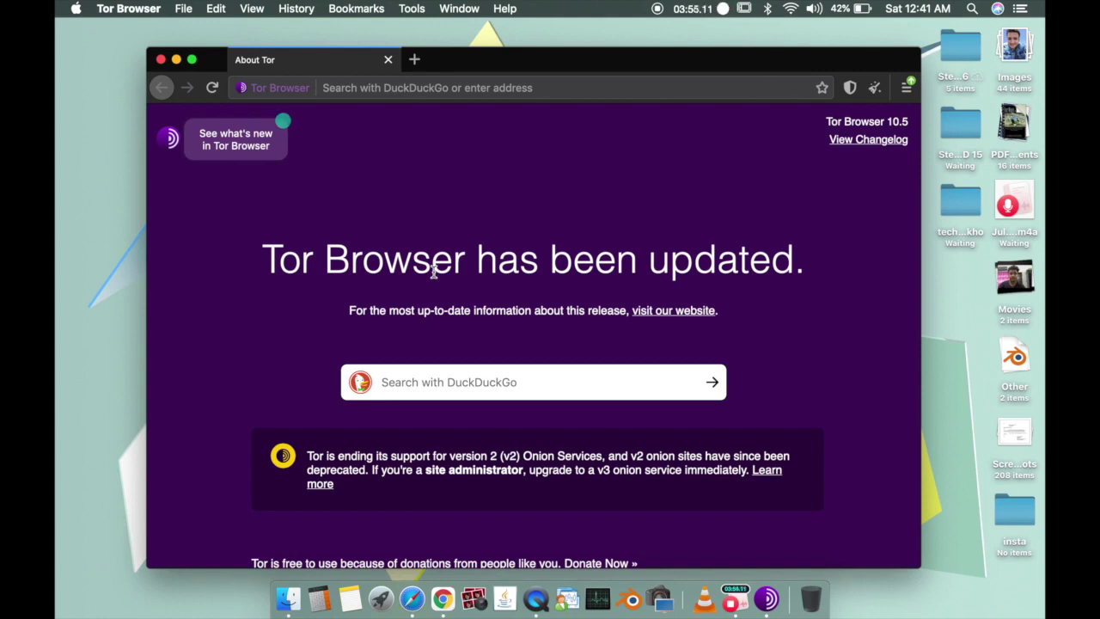
{"action": "left_click", "coordinate": [409, 86]}
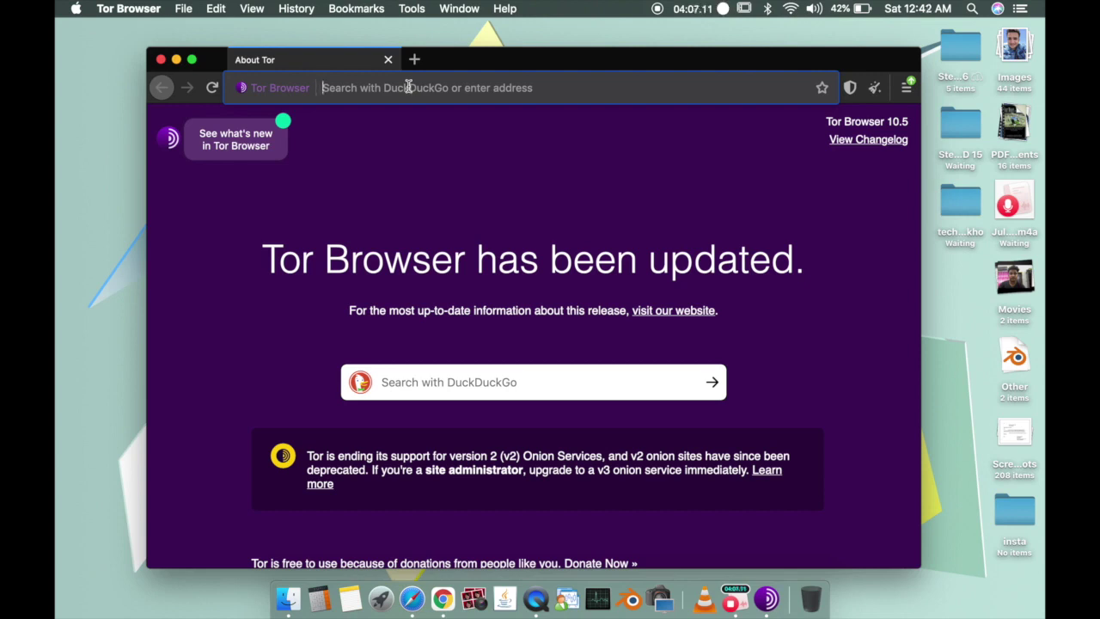
- Enter the query 'dark web directory' in the address bar, fixing a typo, and run it
{"action": "type", "text": "dar"}
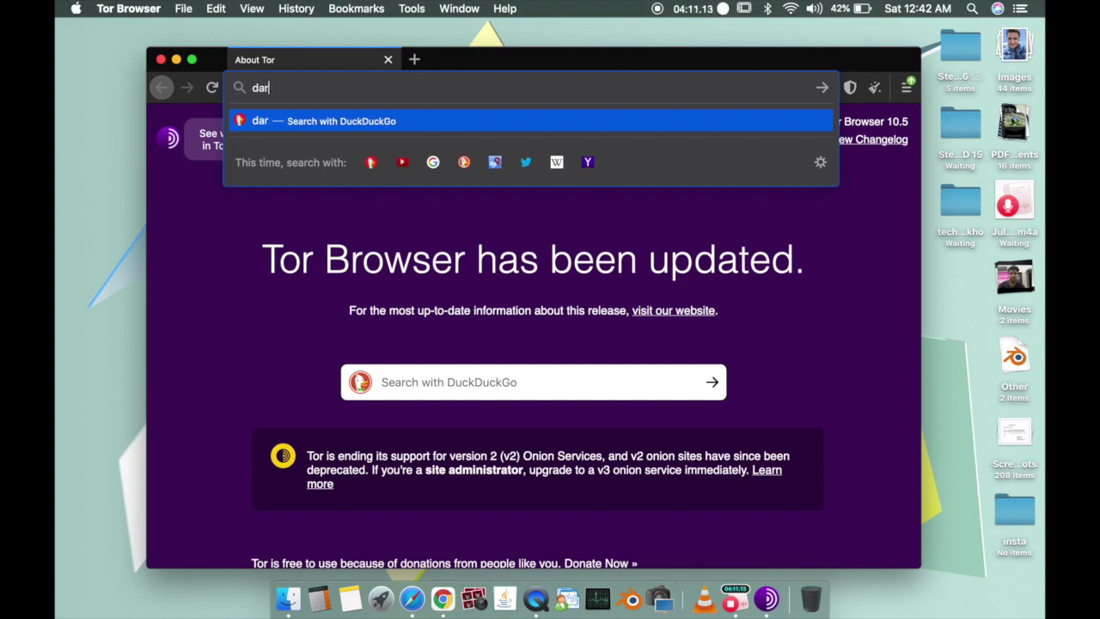
{"action": "type", "text": "k wev"}
{"action": "key", "text": "BackSpace"}
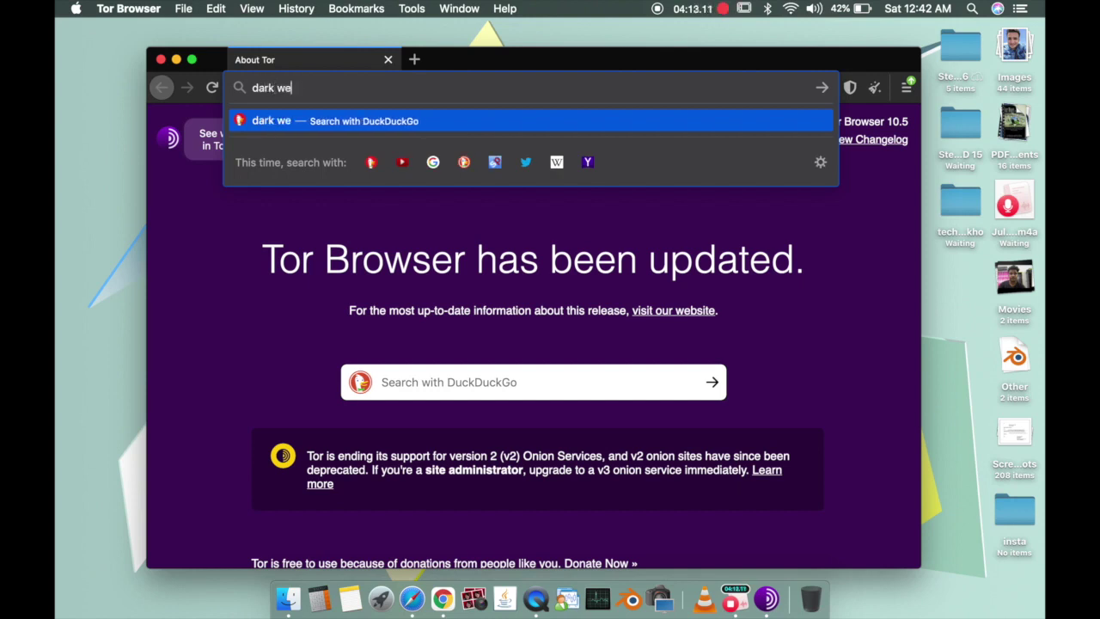
{"action": "type", "text": "b directory"}
{"action": "key", "text": "Return"}
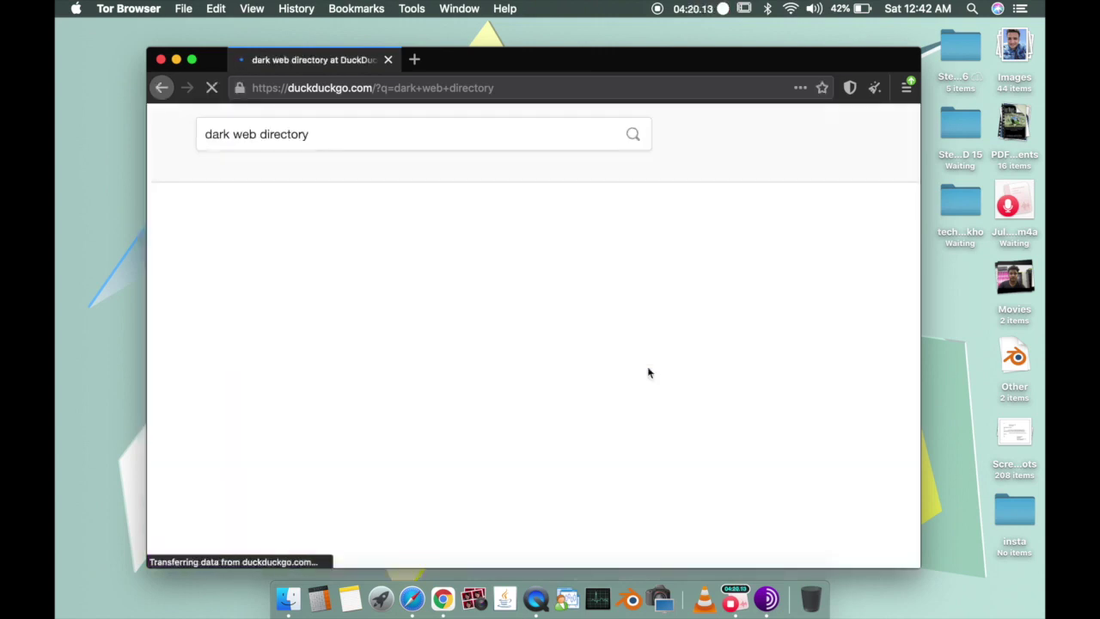
- Confirm the Safer security level and open the Dark Web List result in a new tab
{"action": "left_click", "coordinate": [905, 86]}
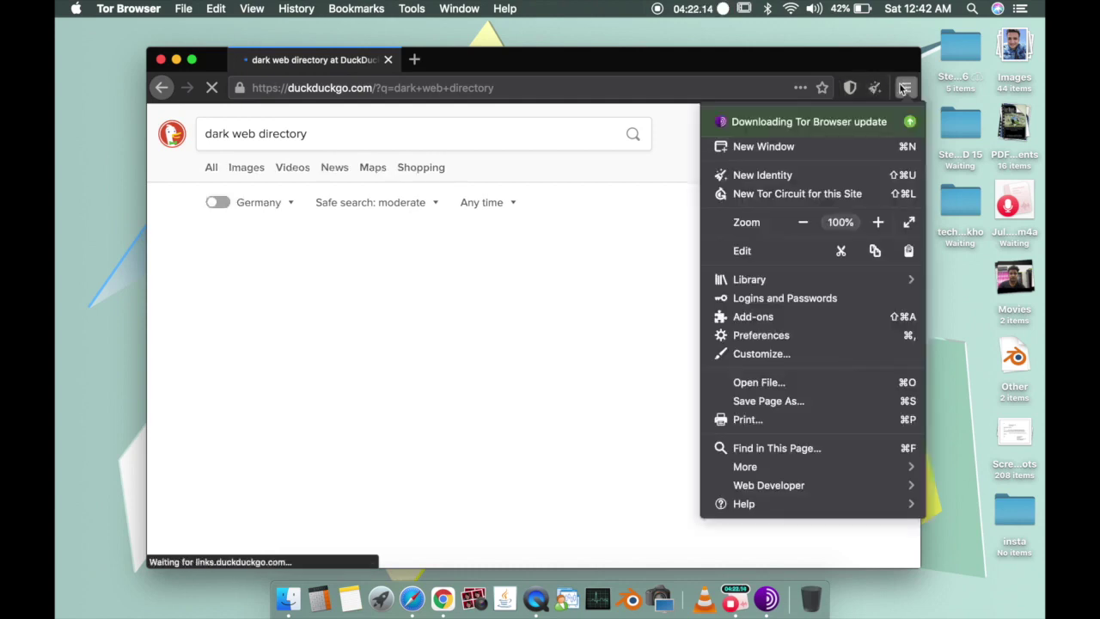
{"action": "left_click", "coordinate": [849, 88]}
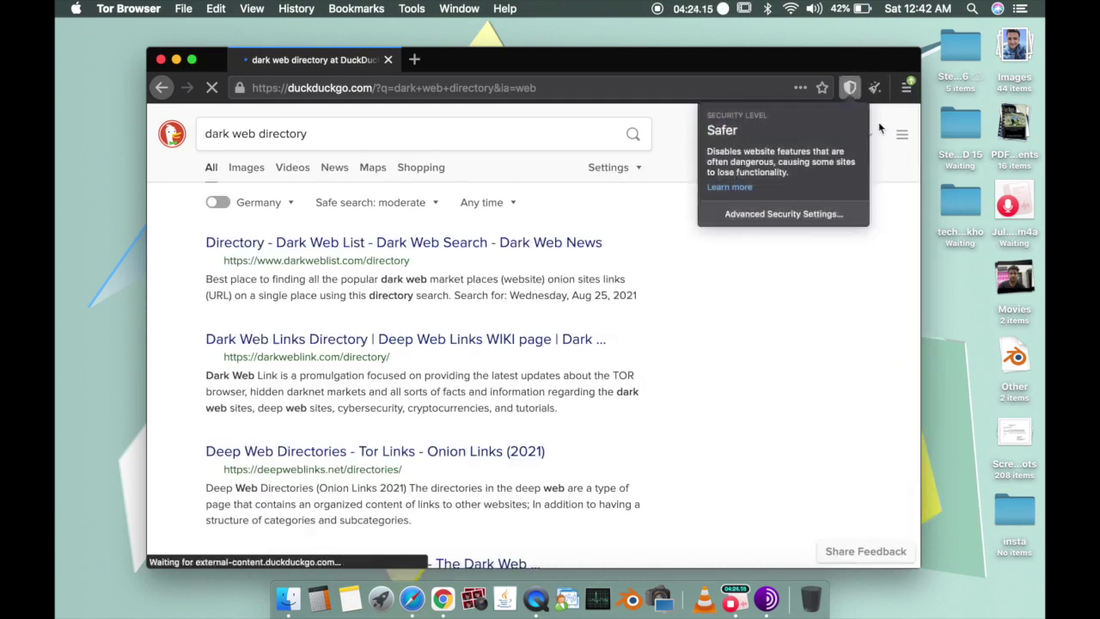
{"action": "left_click", "coordinate": [849, 88]}
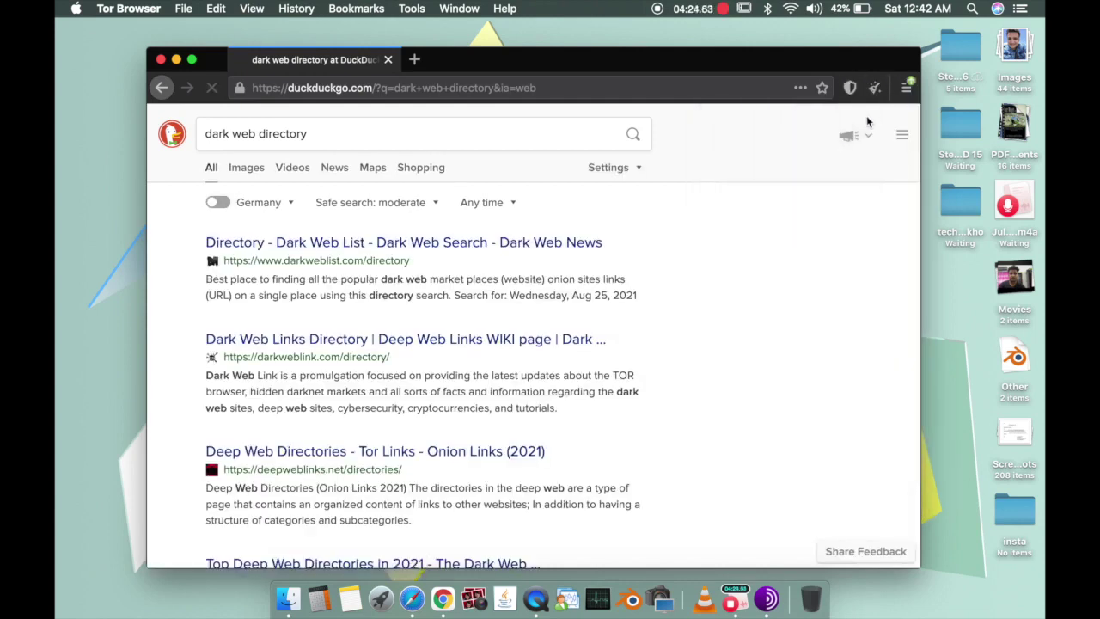
{"action": "right_click", "coordinate": [363, 236]}
{"action": "left_click", "coordinate": [416, 244]}
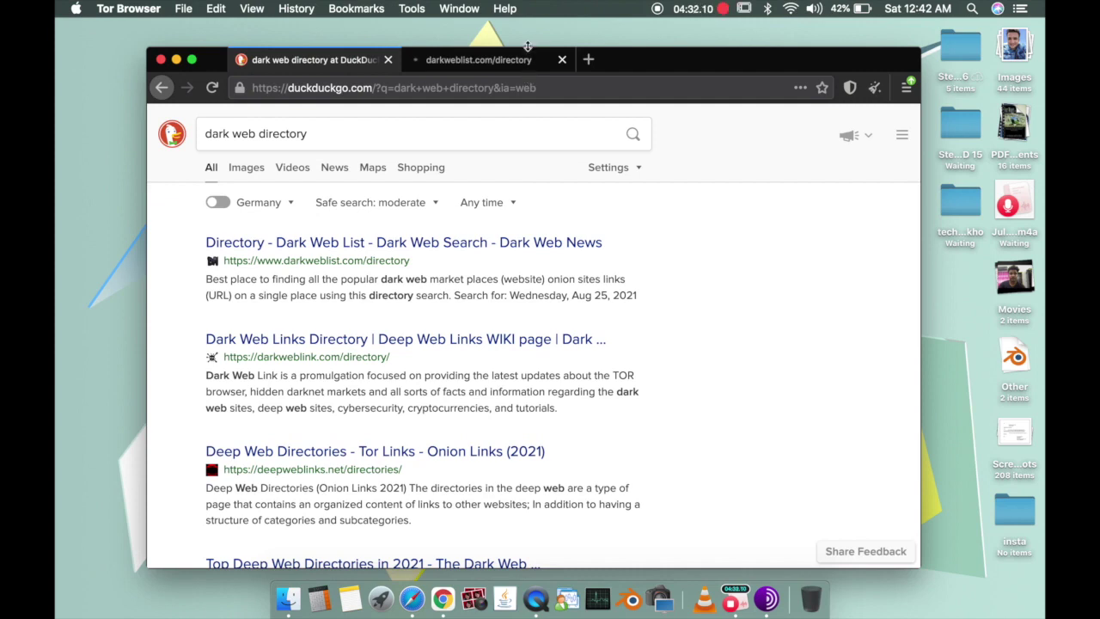
{"action": "left_click", "coordinate": [479, 59]}
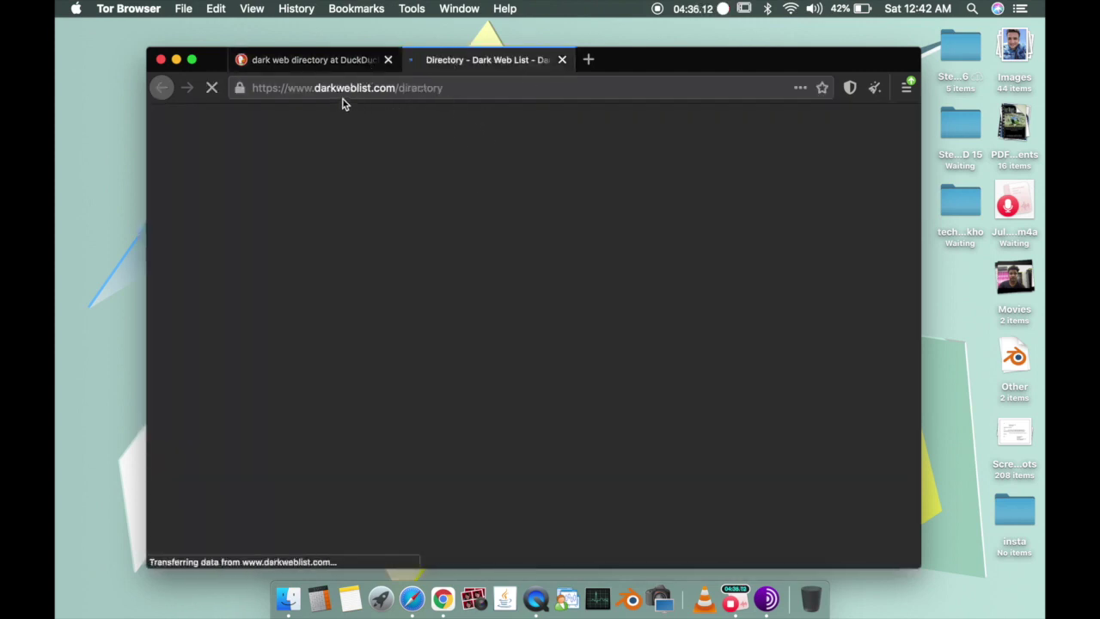
- Skim the Dark Web List directory page, then return to the search results
{"action": "left_click", "coordinate": [318, 61]}
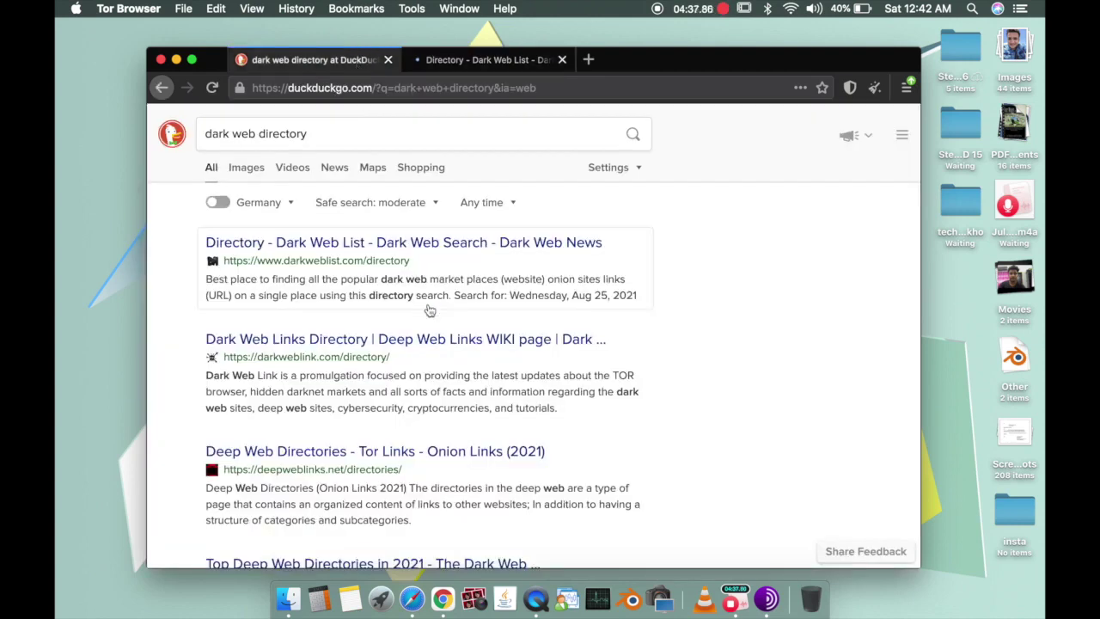
{"action": "scroll", "coordinate": [429, 310], "scroll_direction": "down", "scroll_amount": 1}
{"action": "scroll", "coordinate": [323, 486], "scroll_direction": "down", "scroll_amount": 2}
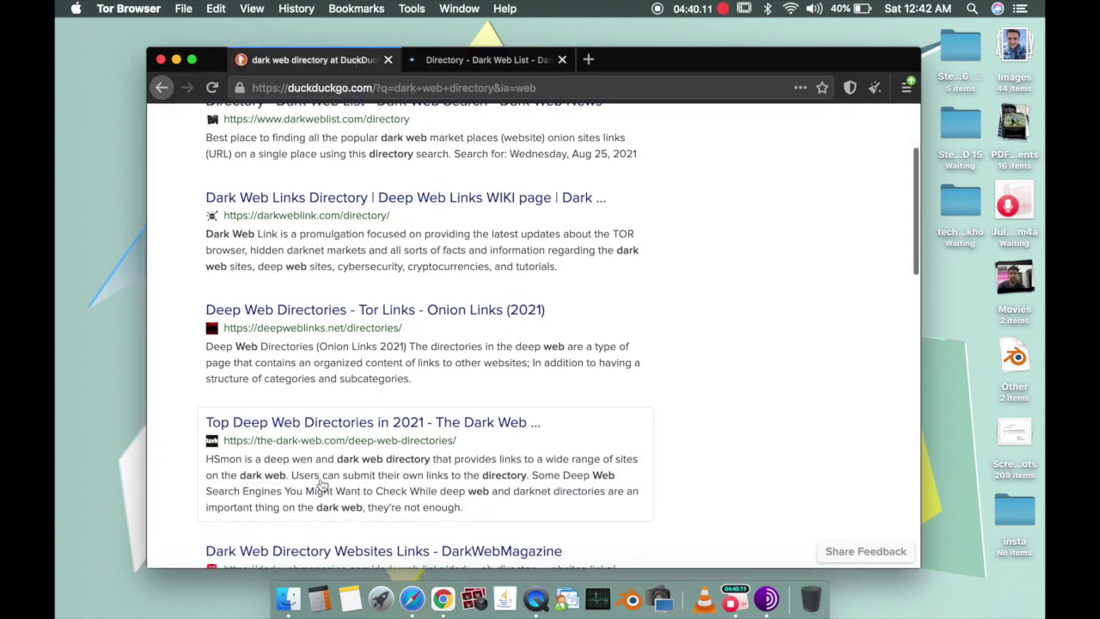
{"action": "scroll", "coordinate": [322, 486], "scroll_direction": "up", "scroll_amount": 3}
{"action": "left_click", "coordinate": [478, 60]}
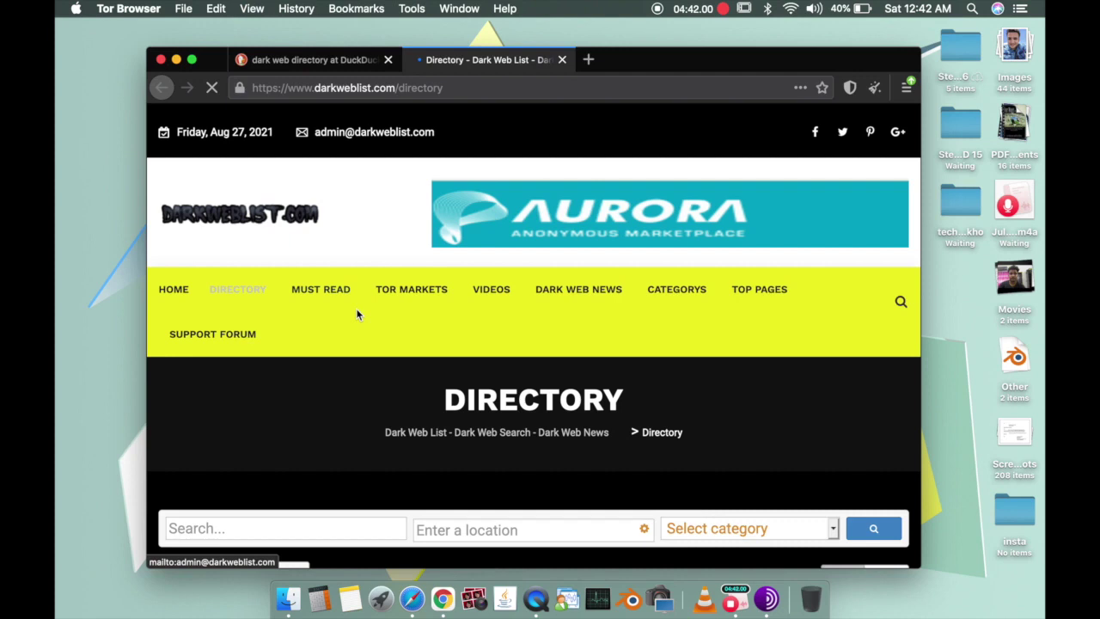
{"action": "scroll", "coordinate": [358, 316], "scroll_direction": "down", "scroll_amount": 5}
{"action": "scroll", "coordinate": [358, 315], "scroll_direction": "down", "scroll_amount": 4}
{"action": "scroll", "coordinate": [343, 305], "scroll_direction": "down", "scroll_amount": 1}
{"action": "key", "text": "ctrl+shift+Tab"}
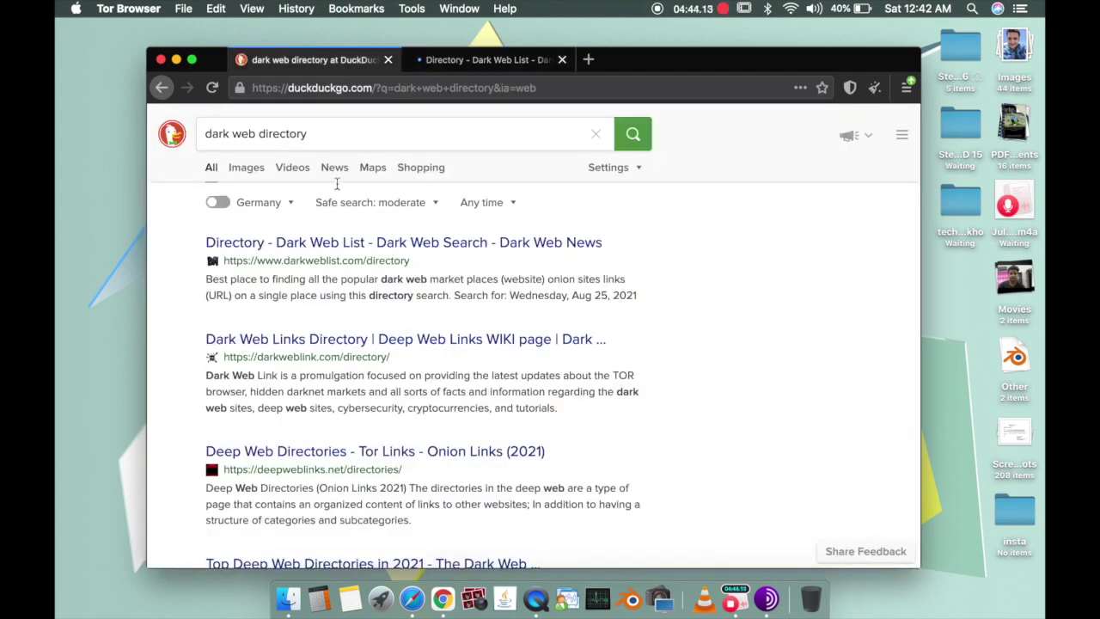
{"action": "scroll", "coordinate": [311, 289], "scroll_direction": "down", "scroll_amount": 1}
- Open Dark Web Links, Deep Web Directories and Top Deep Web Directories in new tabs
{"action": "right_click", "coordinate": [306, 303]}
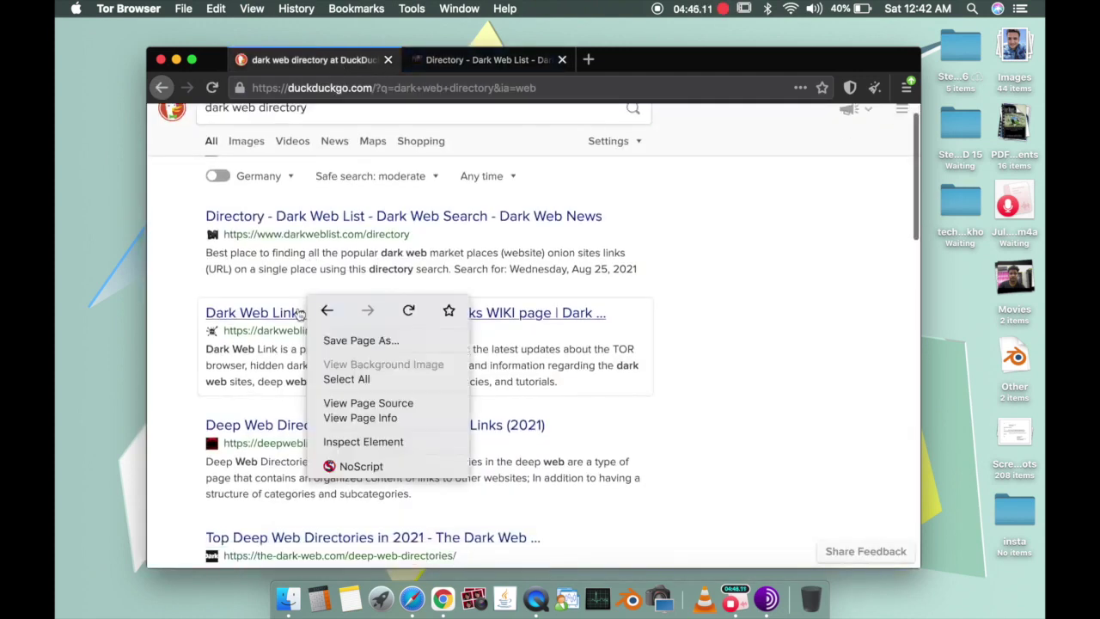
{"action": "right_click", "coordinate": [284, 315]}
{"action": "left_click", "coordinate": [297, 318]}
{"action": "scroll", "coordinate": [299, 322], "scroll_direction": "down", "scroll_amount": 3}
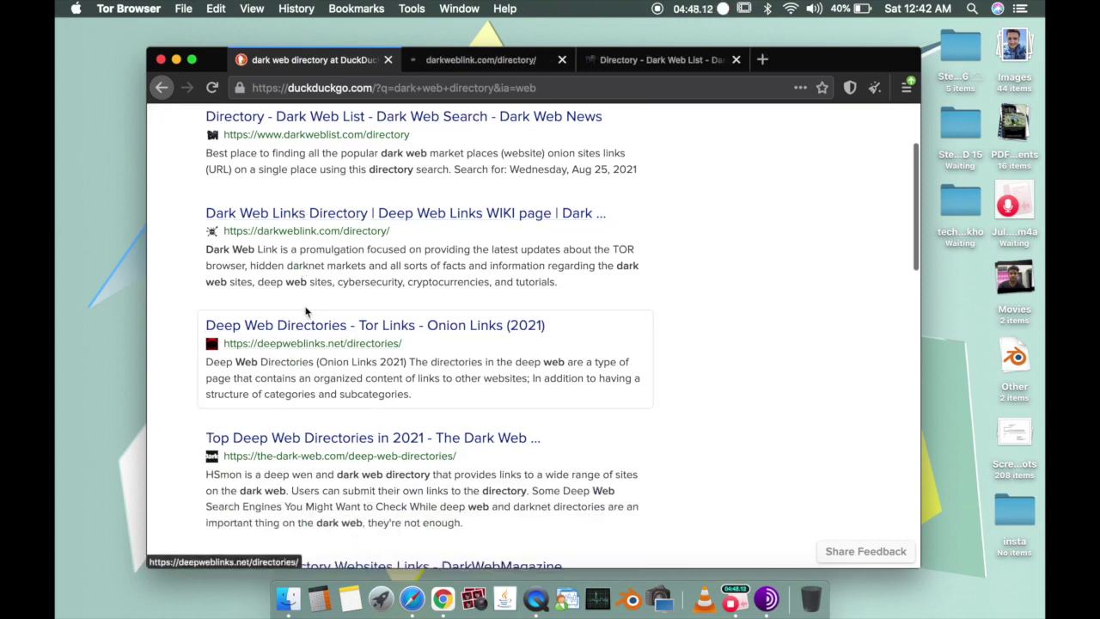
{"action": "right_click", "coordinate": [296, 327]}
{"action": "left_click", "coordinate": [318, 327]}
{"action": "scroll", "coordinate": [310, 344], "scroll_direction": "down", "scroll_amount": 2}
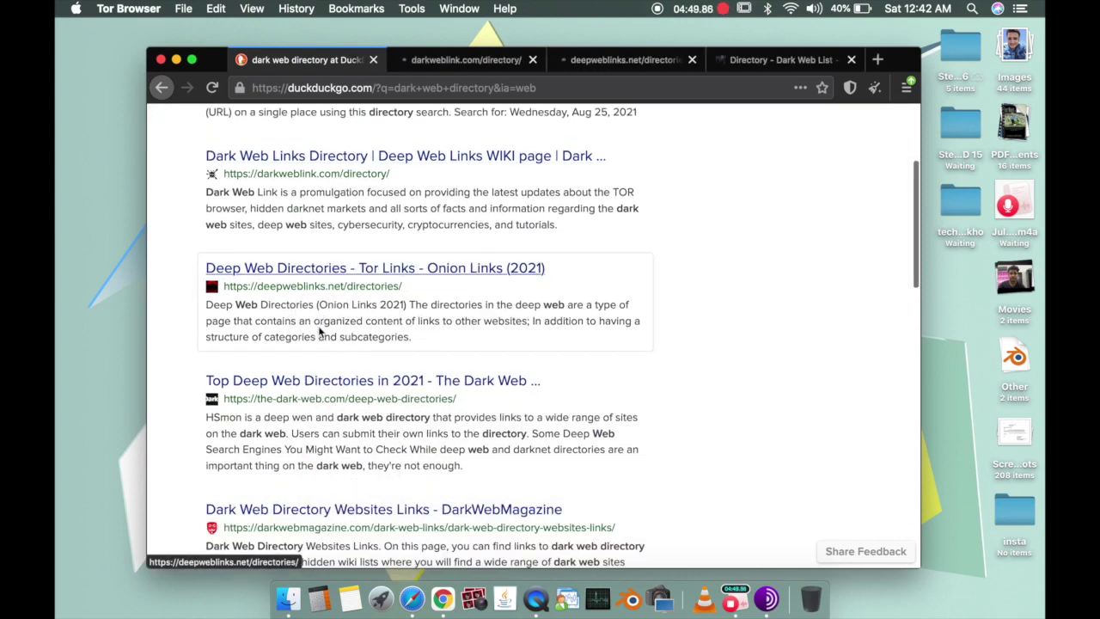
{"action": "scroll", "coordinate": [309, 351], "scroll_direction": "down", "scroll_amount": 2}
{"action": "right_click", "coordinate": [310, 348]}
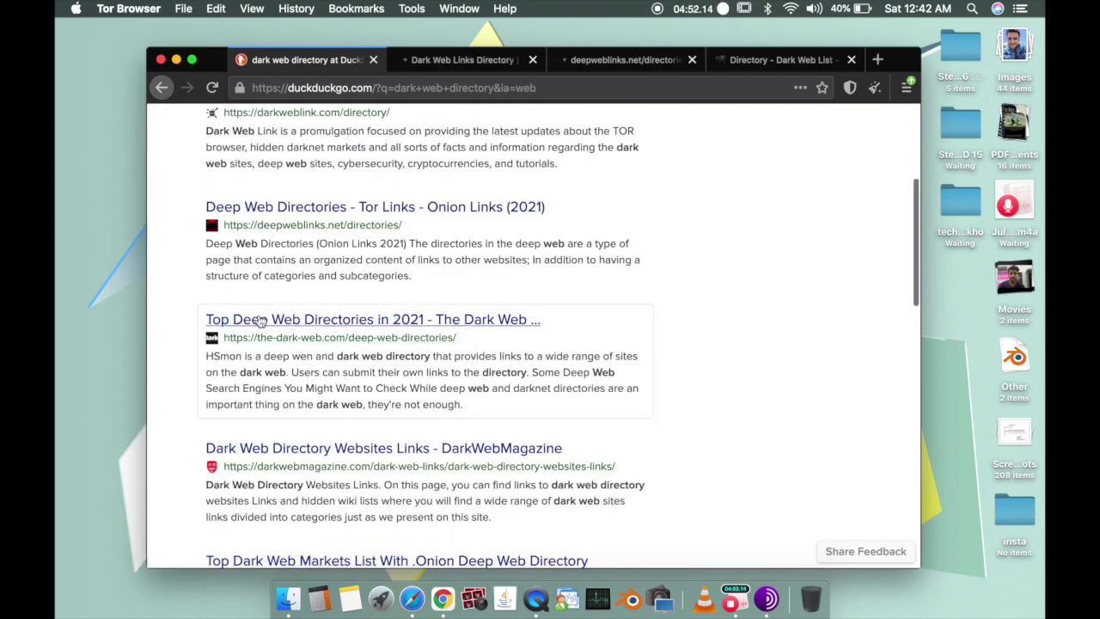
{"action": "right_click", "coordinate": [273, 321]}
{"action": "left_click", "coordinate": [274, 320]}
- Go back a page in the results tab and switch to the Dark Web Links Directory
{"action": "scroll", "coordinate": [275, 343], "scroll_direction": "down", "scroll_amount": 2}
{"action": "scroll", "coordinate": [279, 396], "scroll_direction": "down", "scroll_amount": 2}
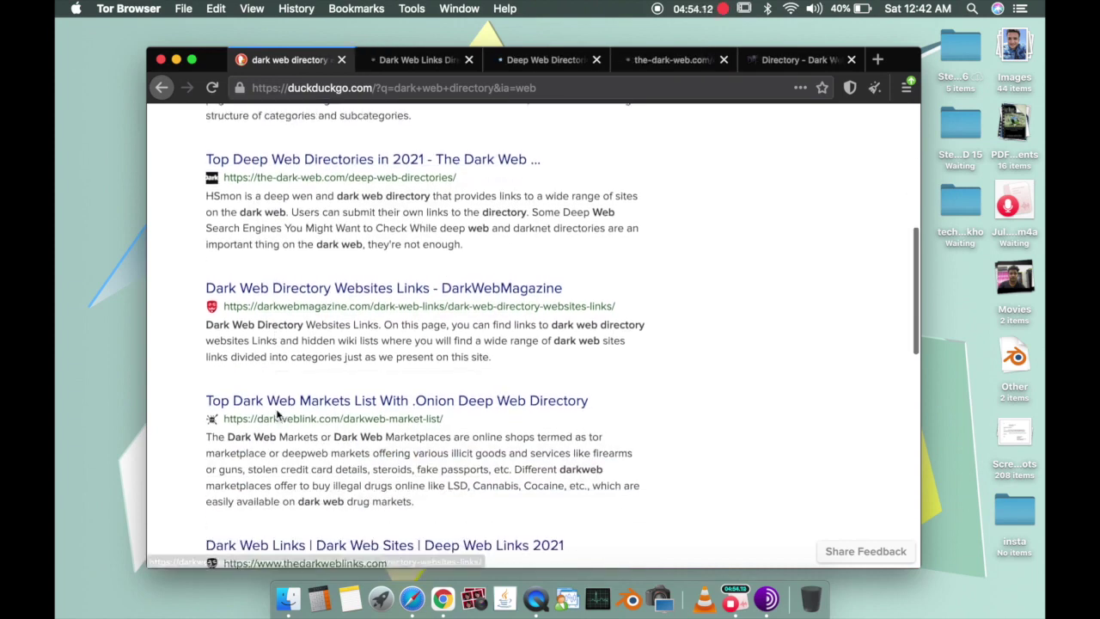
{"action": "scroll", "coordinate": [277, 415], "scroll_direction": "down", "scroll_amount": 3}
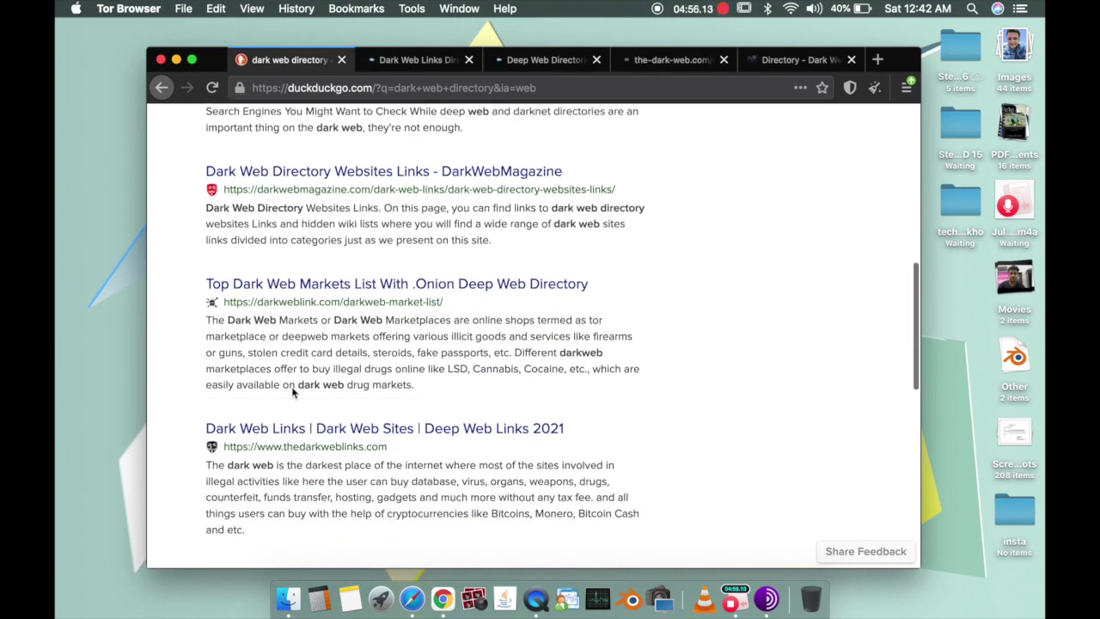
{"action": "right_click", "coordinate": [391, 281]}
{"action": "left_click", "coordinate": [417, 284]}
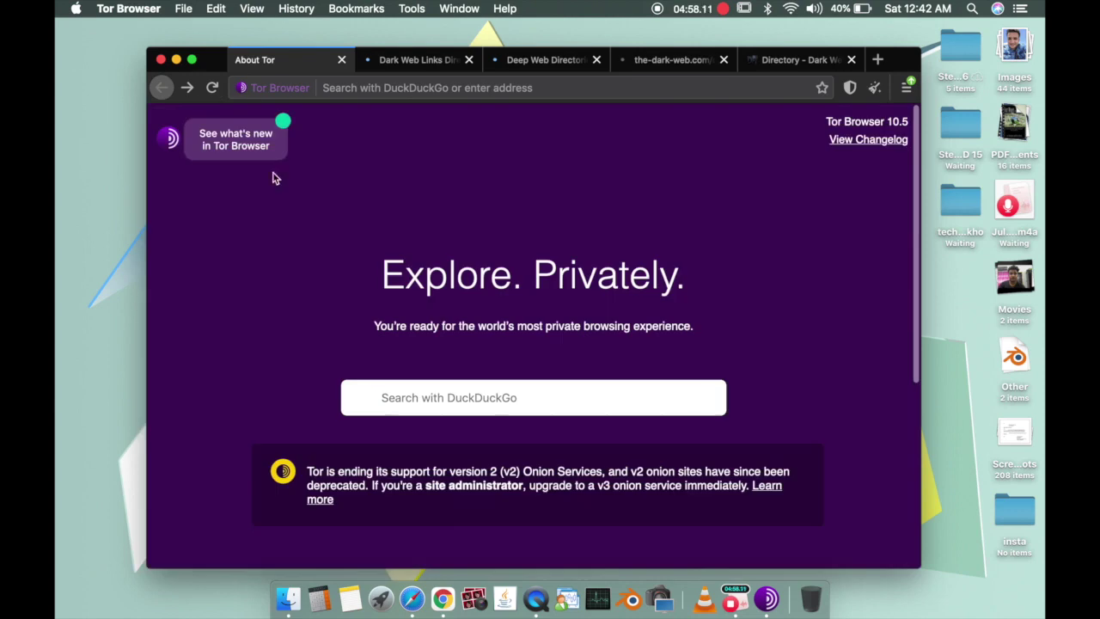
{"action": "left_click", "coordinate": [420, 60]}
- Scroll through the Dark Web Links Directory page and close it
{"action": "scroll", "coordinate": [557, 230], "scroll_direction": "down", "scroll_amount": 10}
{"action": "scroll", "coordinate": [557, 231], "scroll_direction": "down", "scroll_amount": 5}
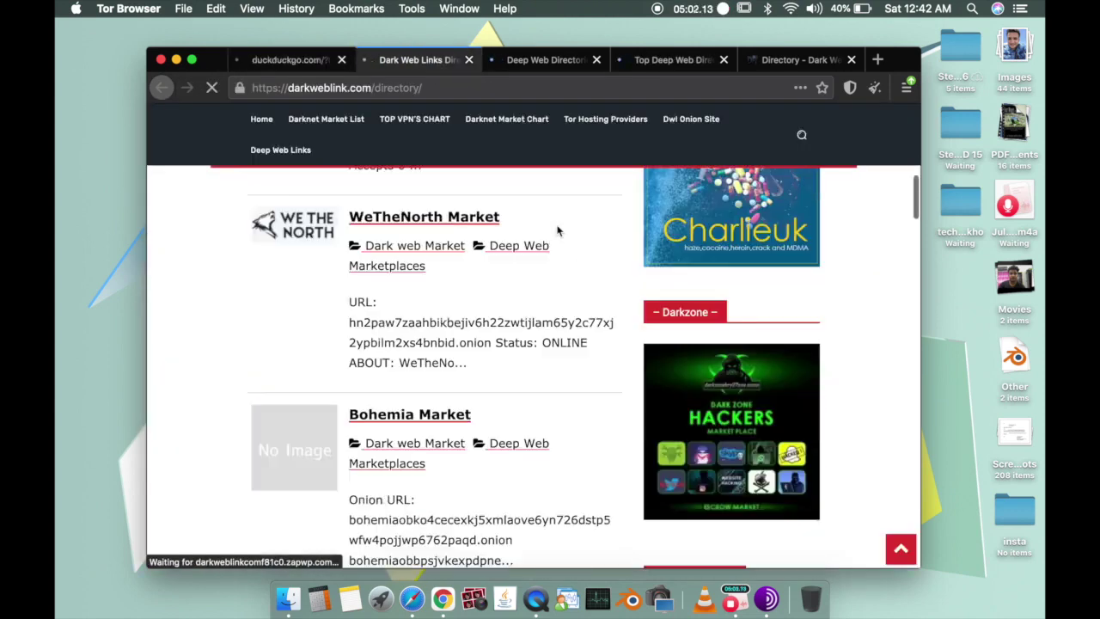
{"action": "scroll", "coordinate": [438, 361], "scroll_direction": "up", "scroll_amount": 1}
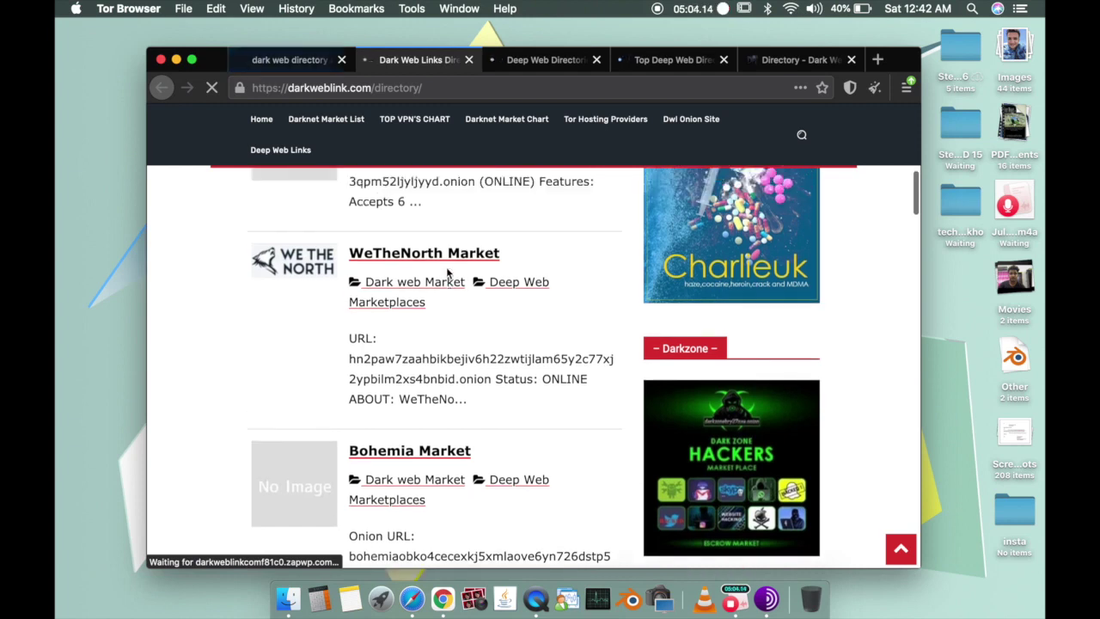
{"action": "scroll", "coordinate": [444, 275], "scroll_direction": "up", "scroll_amount": 5}
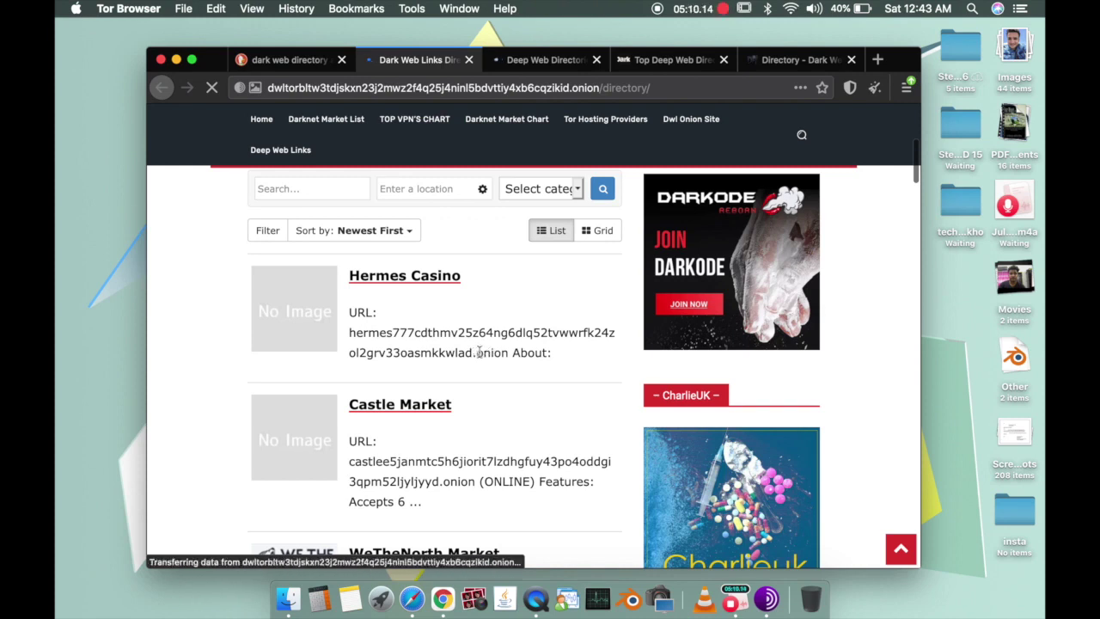
{"action": "left_click", "coordinate": [470, 59]}
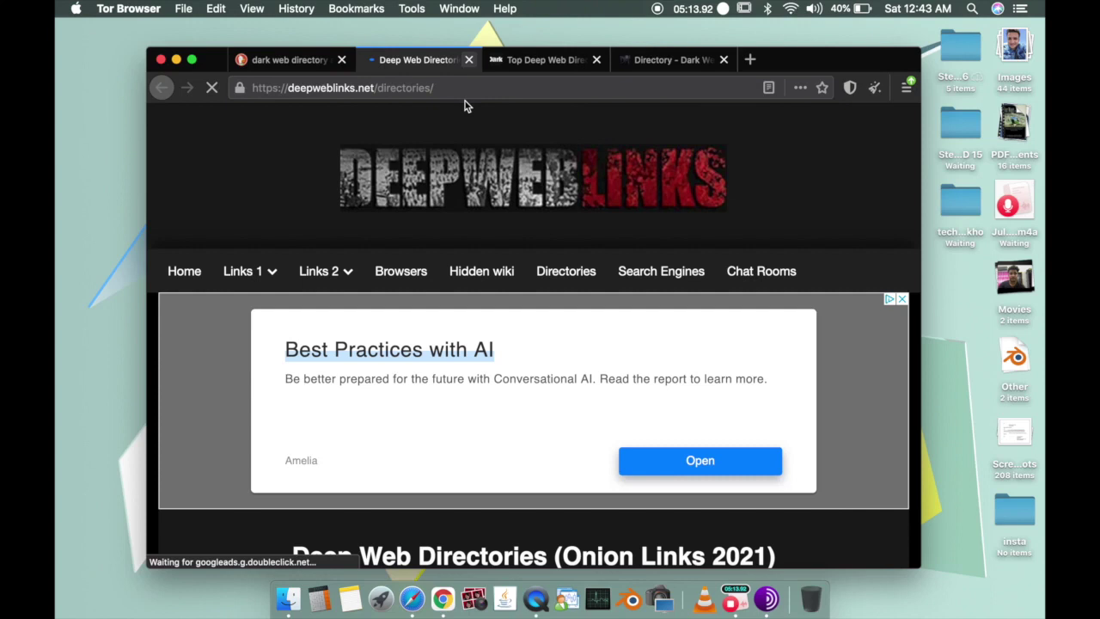
- Scroll further down the directory listings and close the Deep Web Directories tab
{"action": "scroll", "coordinate": [438, 295], "scroll_direction": "down", "scroll_amount": 2}
{"action": "scroll", "coordinate": [437, 296], "scroll_direction": "down", "scroll_amount": 3}
{"action": "scroll", "coordinate": [438, 301], "scroll_direction": "down", "scroll_amount": 2}
{"action": "scroll", "coordinate": [437, 300], "scroll_direction": "down", "scroll_amount": 5}
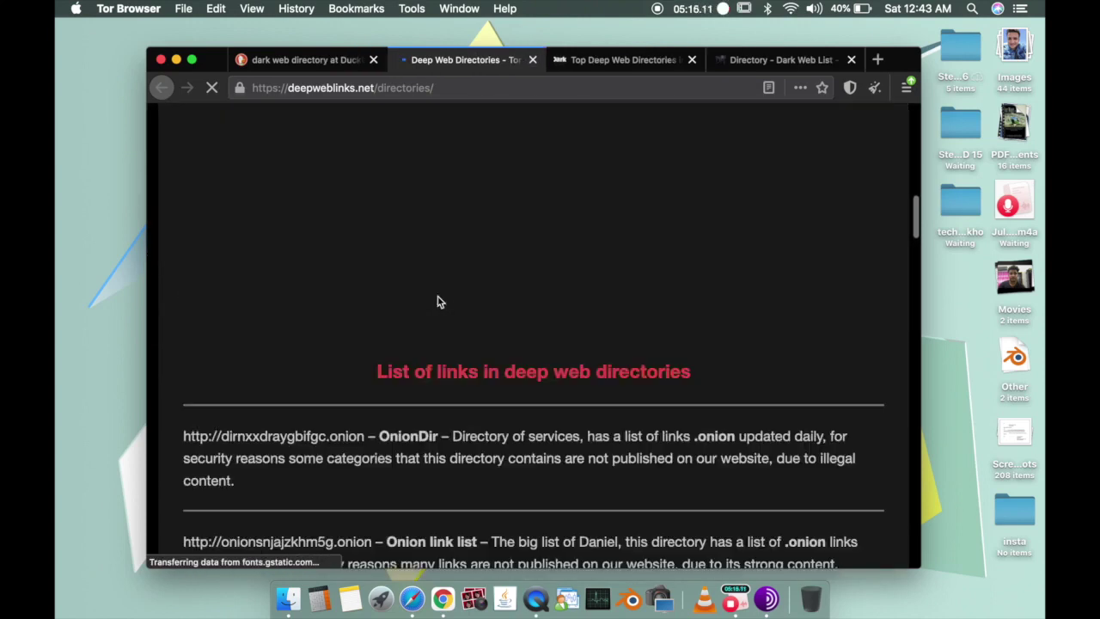
{"action": "scroll", "coordinate": [437, 299], "scroll_direction": "down", "scroll_amount": 3}
{"action": "scroll", "coordinate": [437, 298], "scroll_direction": "down", "scroll_amount": 3}
{"action": "scroll", "coordinate": [437, 299], "scroll_direction": "down", "scroll_amount": 3}
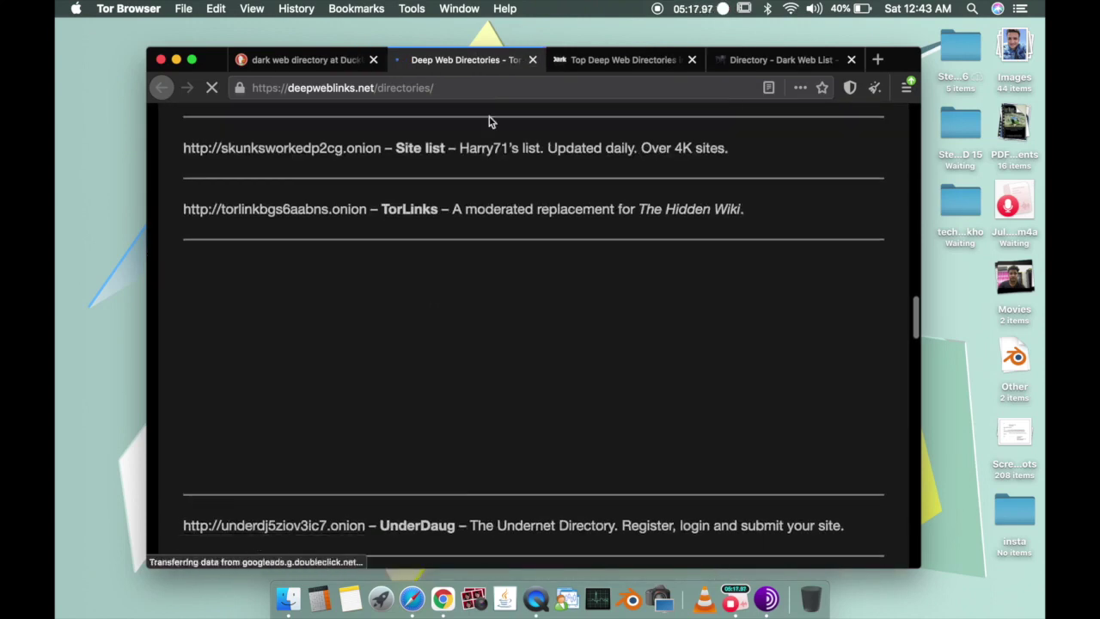
{"action": "left_click", "coordinate": [532, 61]}
- Close the Top Deep Web Directories tab and scroll the Dark Web List down to Not Evil
{"action": "scroll", "coordinate": [447, 380], "scroll_direction": "down", "scroll_amount": 5}
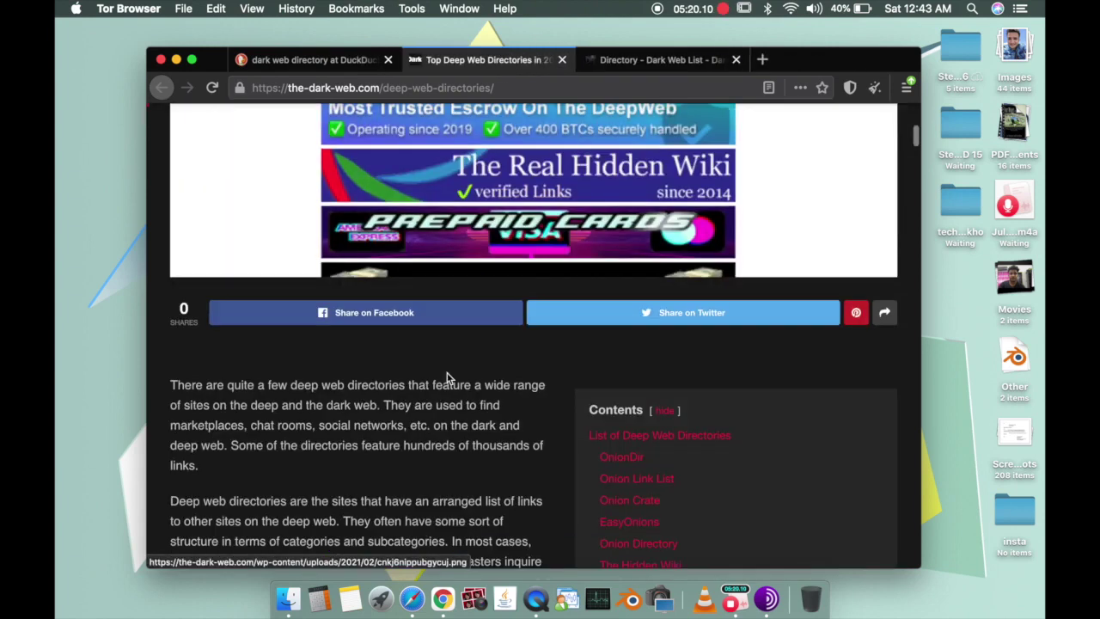
{"action": "scroll", "coordinate": [446, 380], "scroll_direction": "down", "scroll_amount": 5}
{"action": "left_click", "coordinate": [562, 61]}
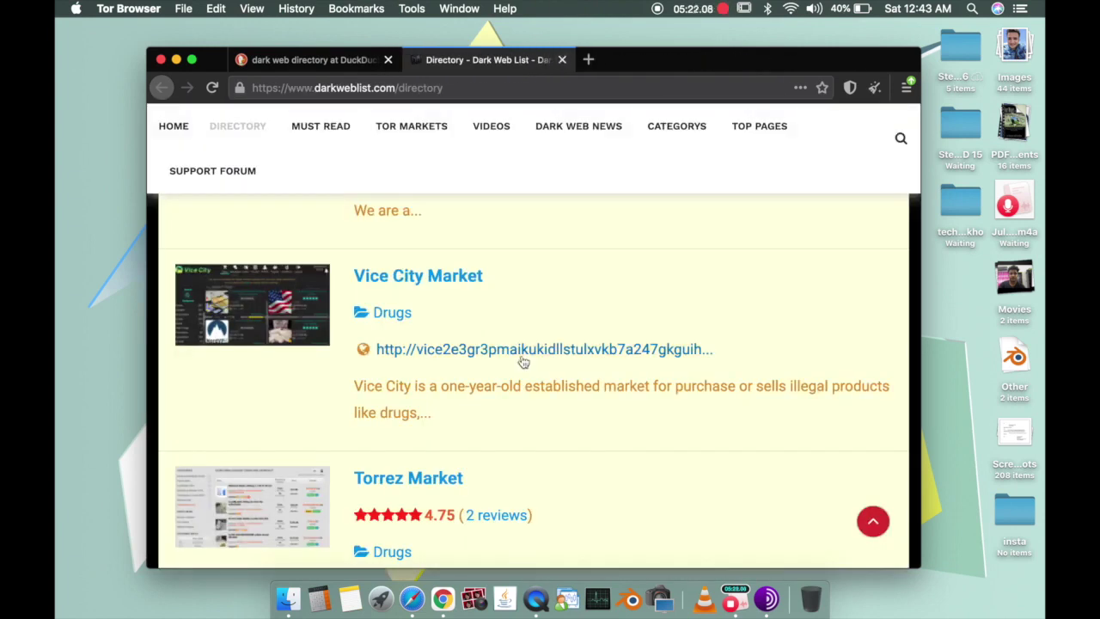
{"action": "scroll", "coordinate": [520, 364], "scroll_direction": "down", "scroll_amount": 5}
{"action": "scroll", "coordinate": [501, 330], "scroll_direction": "down", "scroll_amount": 1}
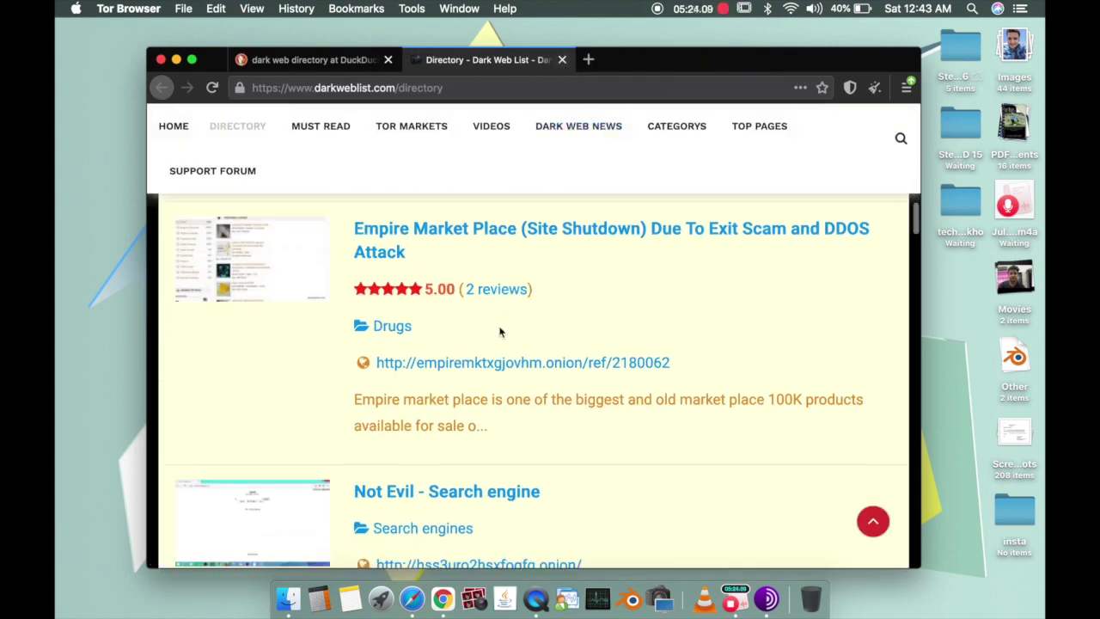
{"action": "scroll", "coordinate": [501, 330], "scroll_direction": "down", "scroll_amount": 4}
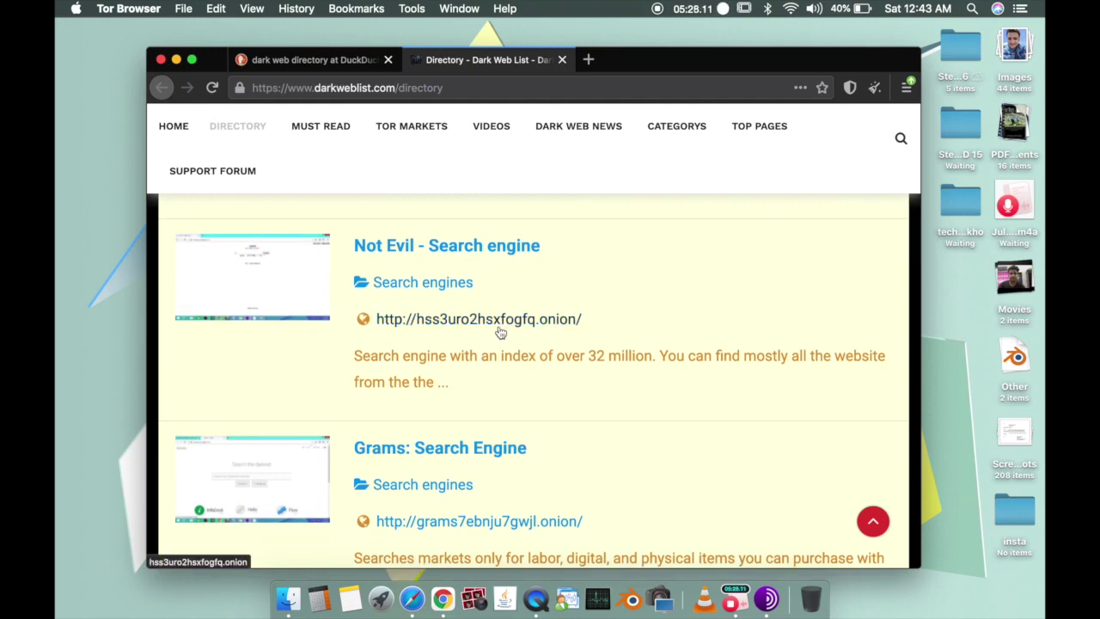
- Open the WHSR and VPNOverview dark web list results in new tabs and step back a page
{"action": "left_click", "coordinate": [309, 59]}
{"action": "scroll", "coordinate": [406, 487], "scroll_direction": "down", "scroll_amount": 3}
{"action": "scroll", "coordinate": [406, 487], "scroll_direction": "down", "scroll_amount": 2}
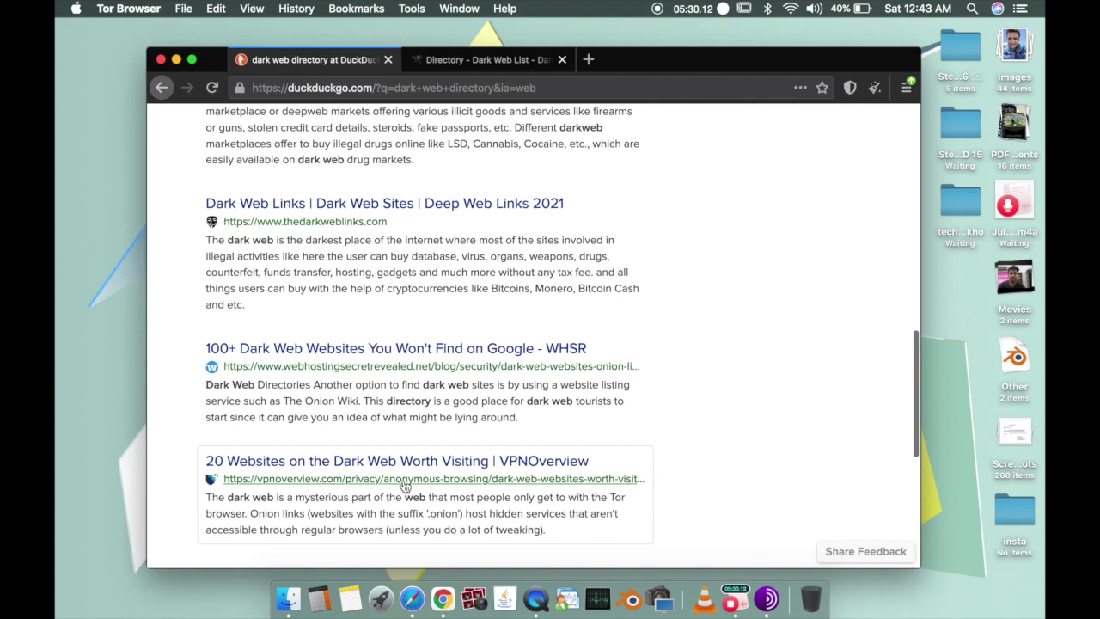
{"action": "right_click", "coordinate": [355, 331]}
{"action": "right_click", "coordinate": [358, 348]}
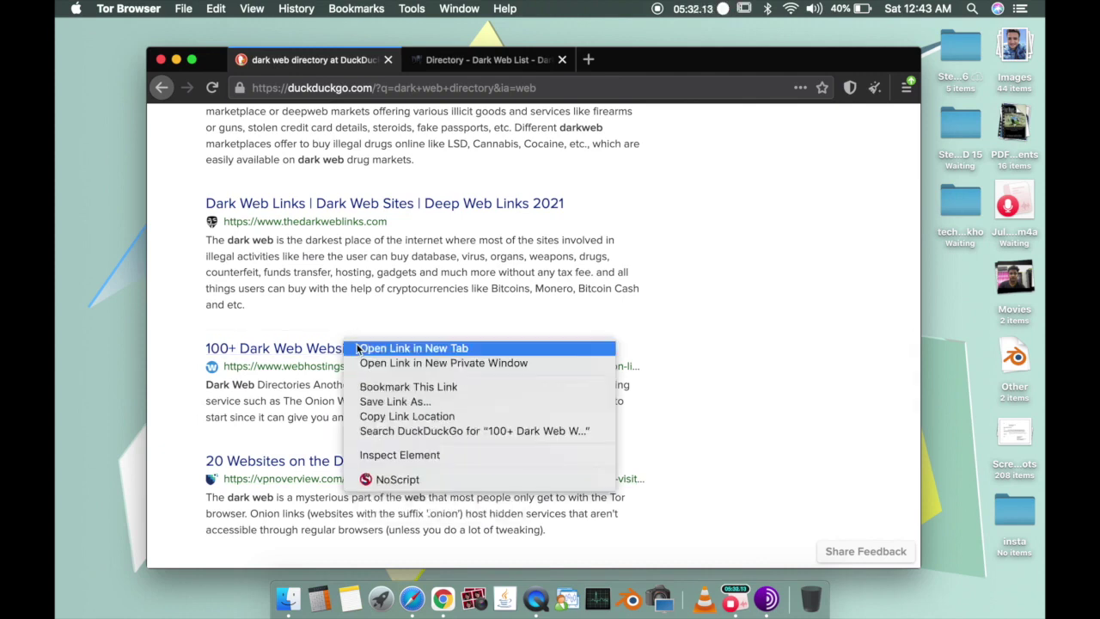
{"action": "left_click", "coordinate": [358, 347]}
{"action": "right_click", "coordinate": [319, 461]}
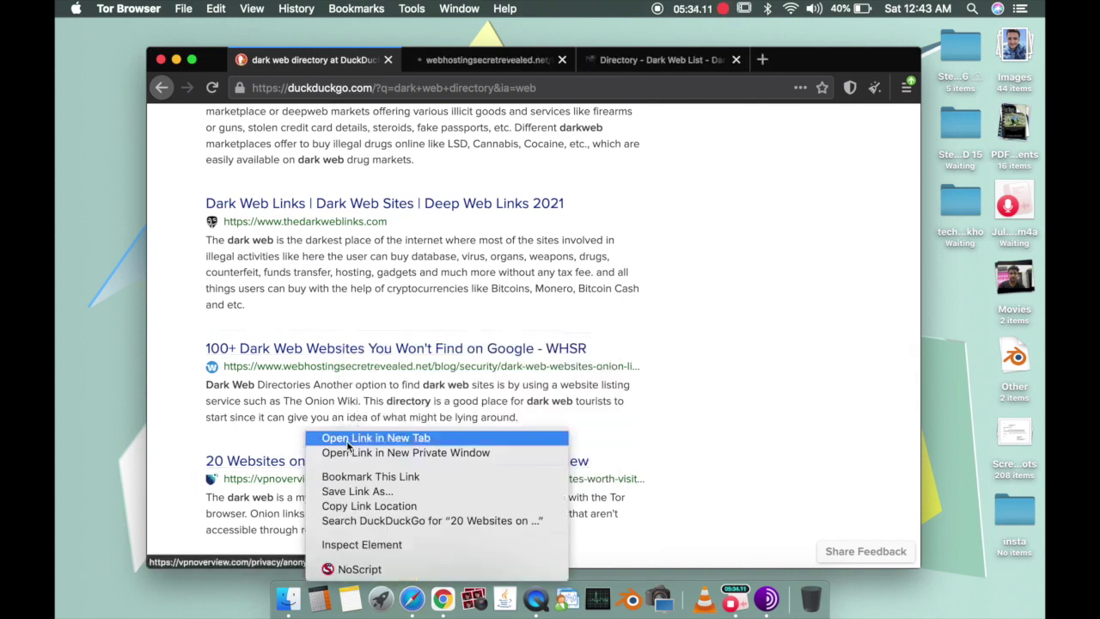
{"action": "left_click", "coordinate": [348, 439]}
{"action": "scroll", "coordinate": [346, 440], "scroll_direction": "down", "scroll_amount": 5}
{"action": "scroll", "coordinate": [346, 440], "scroll_direction": "down", "scroll_amount": 1}
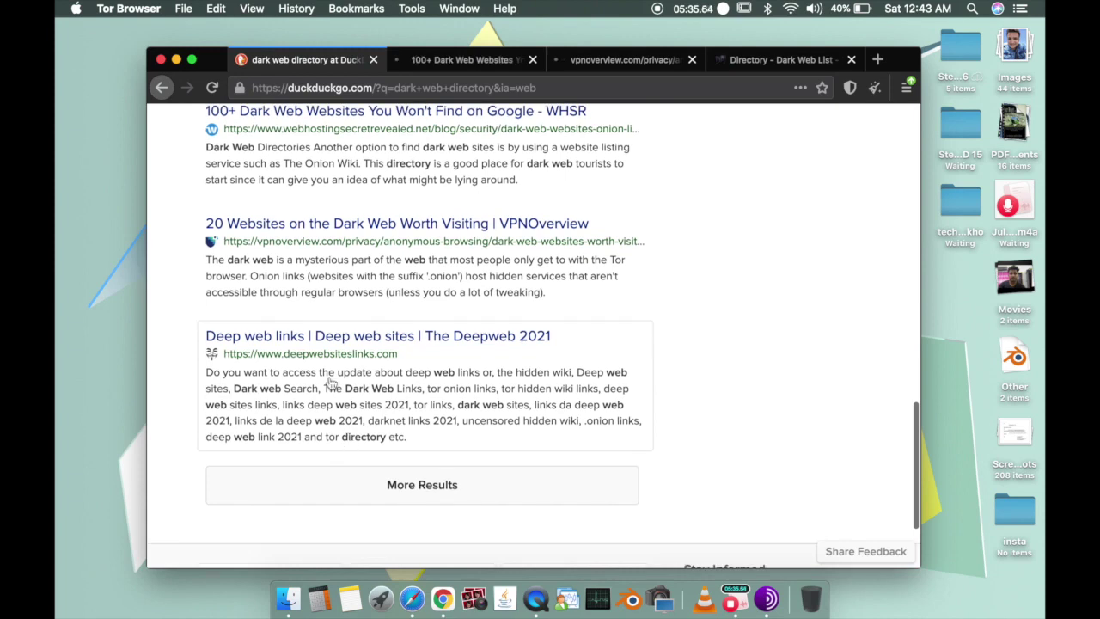
{"action": "right_click", "coordinate": [303, 328]}
{"action": "left_click", "coordinate": [319, 335]}
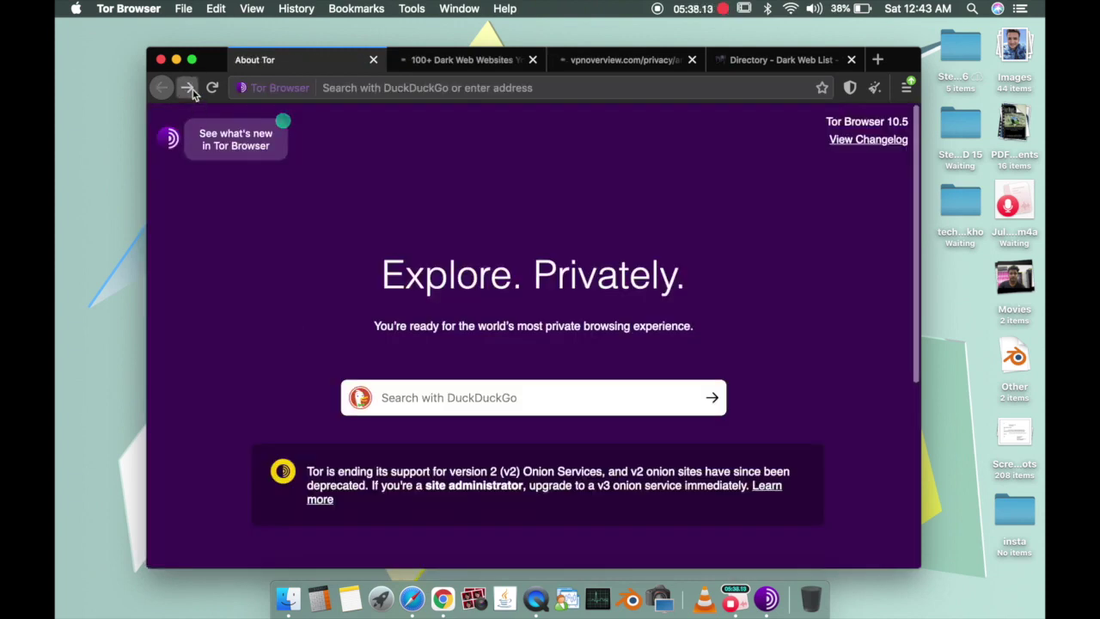
- Scroll through the WHSR 100+ Dark Web Websites list and dismiss the Surfshark popup
{"action": "left_click", "coordinate": [462, 59]}
{"action": "scroll", "coordinate": [496, 277], "scroll_direction": "down", "scroll_amount": 5}
{"action": "scroll", "coordinate": [417, 359], "scroll_direction": "down", "scroll_amount": 5}
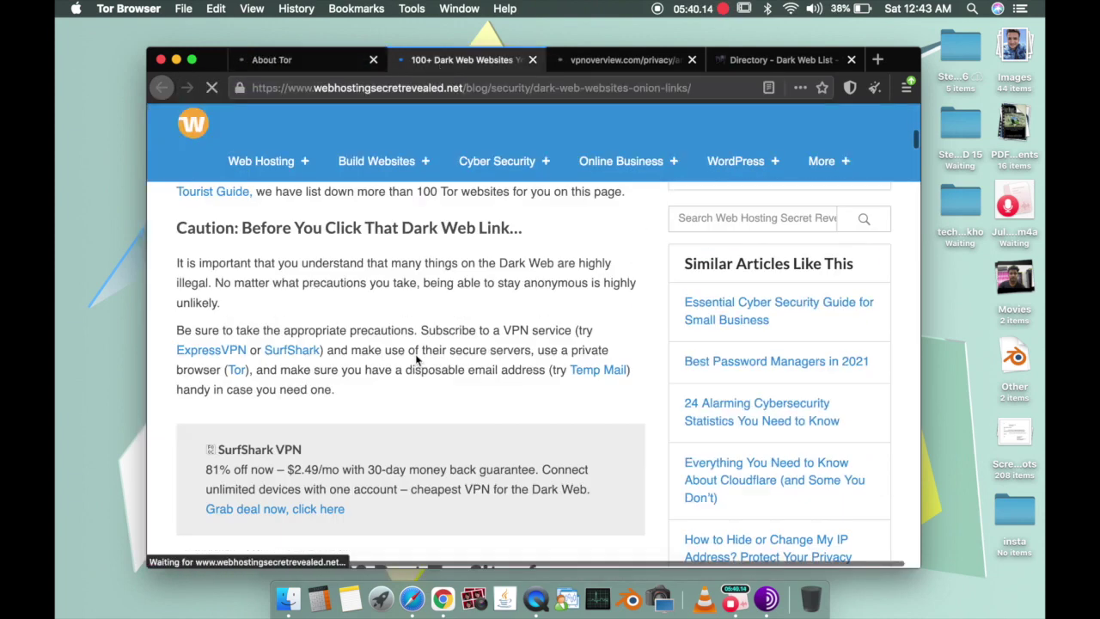
{"action": "scroll", "coordinate": [417, 360], "scroll_direction": "down", "scroll_amount": 5}
{"action": "scroll", "coordinate": [415, 360], "scroll_direction": "down", "scroll_amount": 2}
{"action": "scroll", "coordinate": [374, 316], "scroll_direction": "down", "scroll_amount": 1}
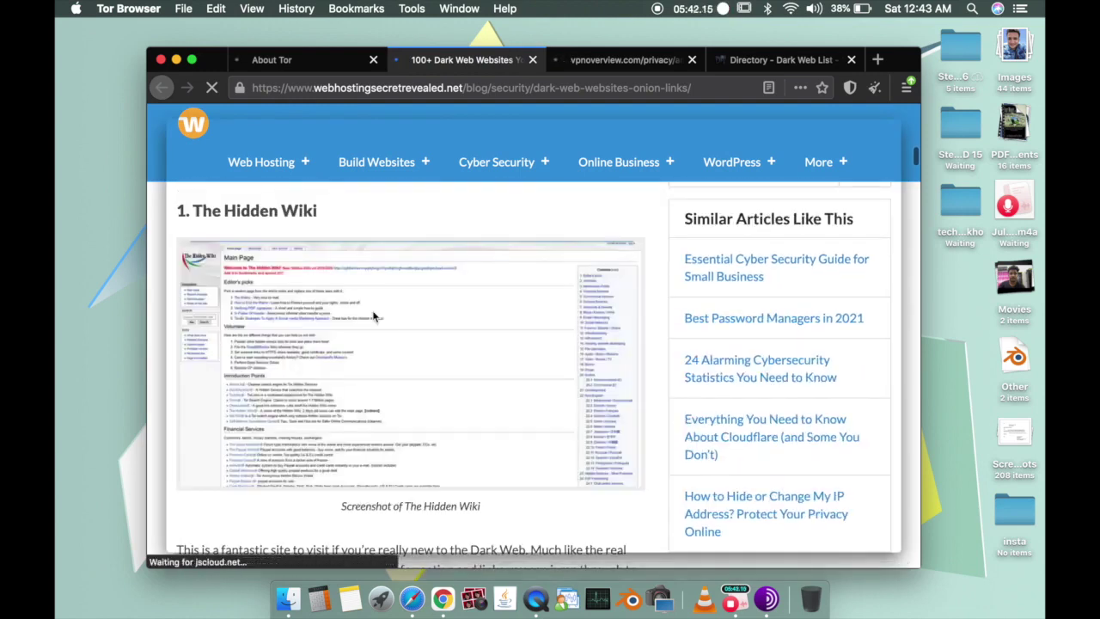
{"action": "scroll", "coordinate": [374, 316], "scroll_direction": "down", "scroll_amount": 2}
{"action": "scroll", "coordinate": [374, 316], "scroll_direction": "up", "scroll_amount": 2}
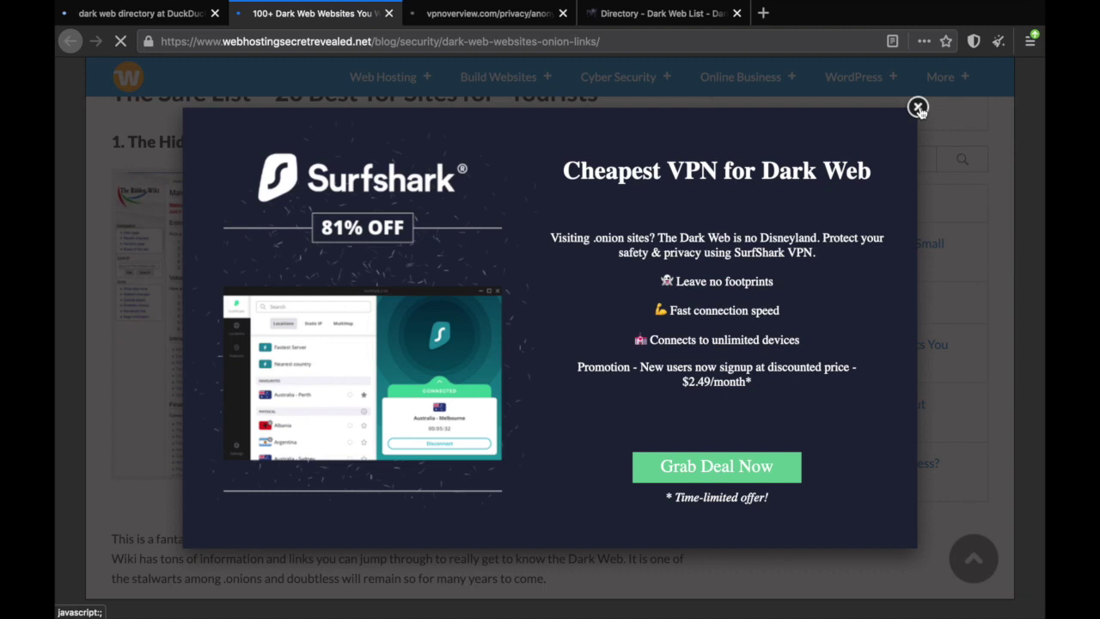
{"action": "left_click", "coordinate": [918, 108]}
- Read through the first numbered onion sites in WHSR's Safe List of Tor sites
{"action": "scroll", "coordinate": [283, 145], "scroll_direction": "down", "scroll_amount": 3}
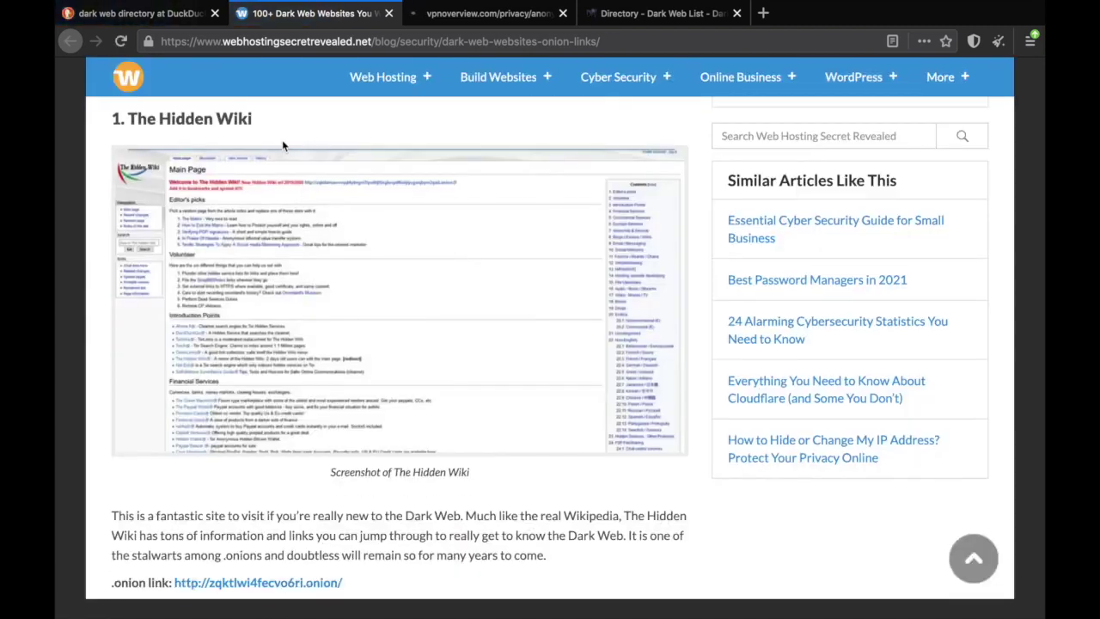
{"action": "scroll", "coordinate": [282, 140], "scroll_direction": "up", "scroll_amount": 3}
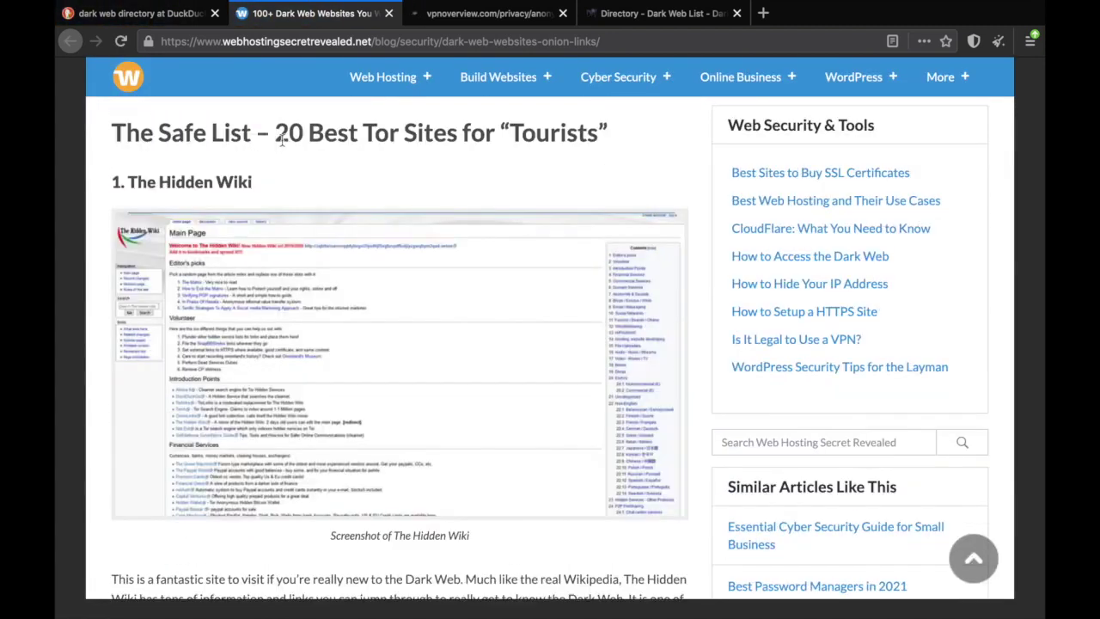
{"action": "scroll", "coordinate": [282, 140], "scroll_direction": "down", "scroll_amount": 5}
{"action": "scroll", "coordinate": [282, 139], "scroll_direction": "down", "scroll_amount": 2}
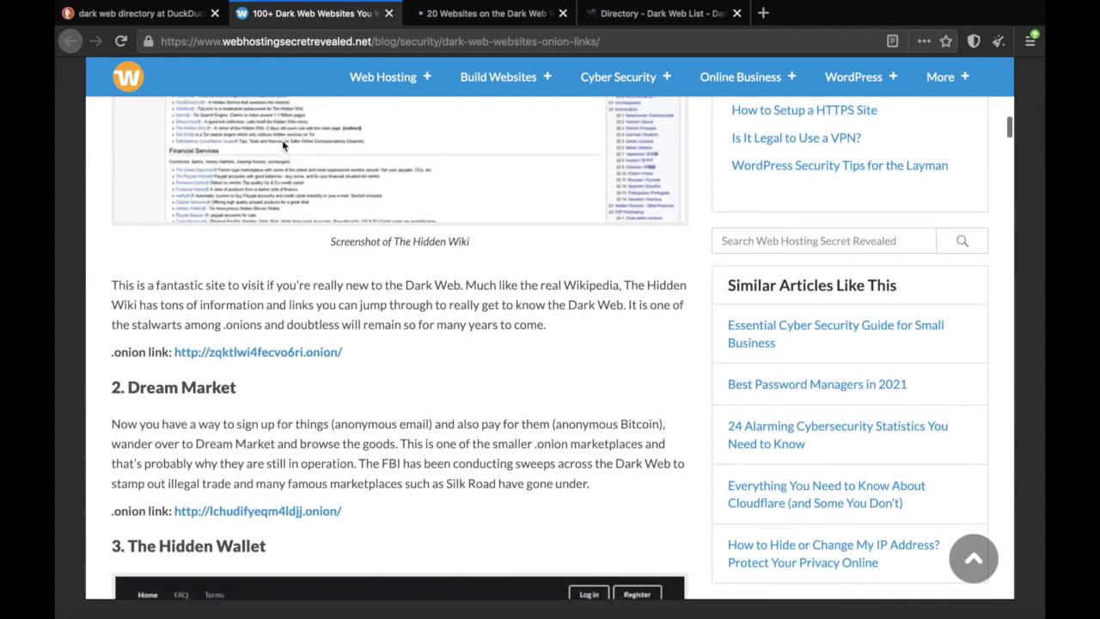
{"action": "scroll", "coordinate": [279, 454], "scroll_direction": "down", "scroll_amount": 5}
{"action": "scroll", "coordinate": [278, 459], "scroll_direction": "down", "scroll_amount": 3}
{"action": "scroll", "coordinate": [286, 217], "scroll_direction": "up", "scroll_amount": 4}
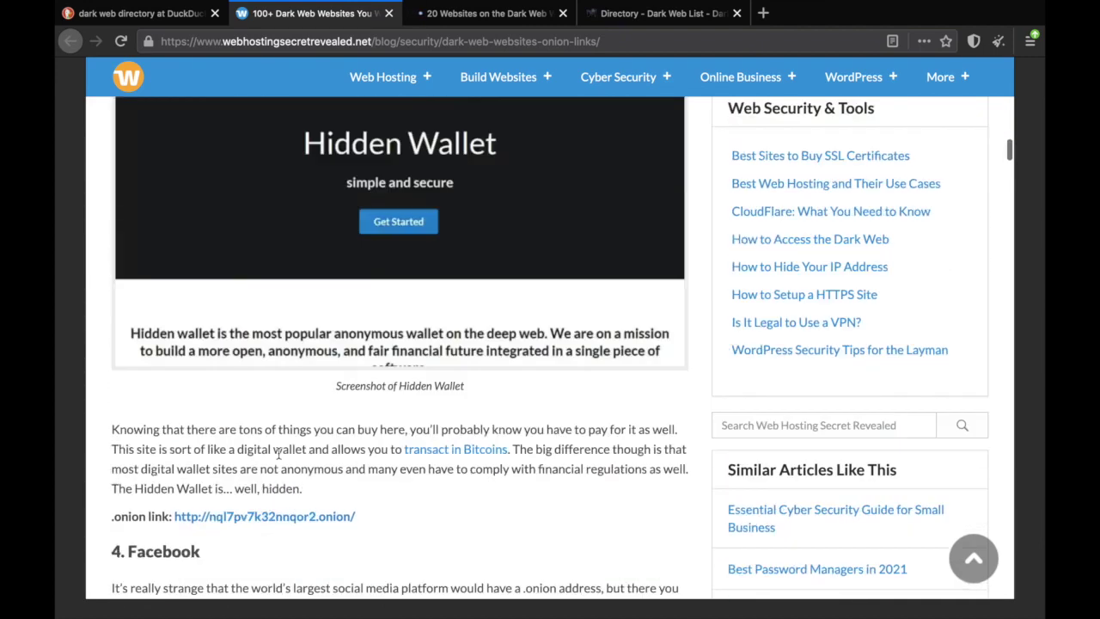
{"action": "scroll", "coordinate": [286, 218], "scroll_direction": "down", "scroll_amount": 2}
{"action": "scroll", "coordinate": [231, 349], "scroll_direction": "down", "scroll_amount": 3}
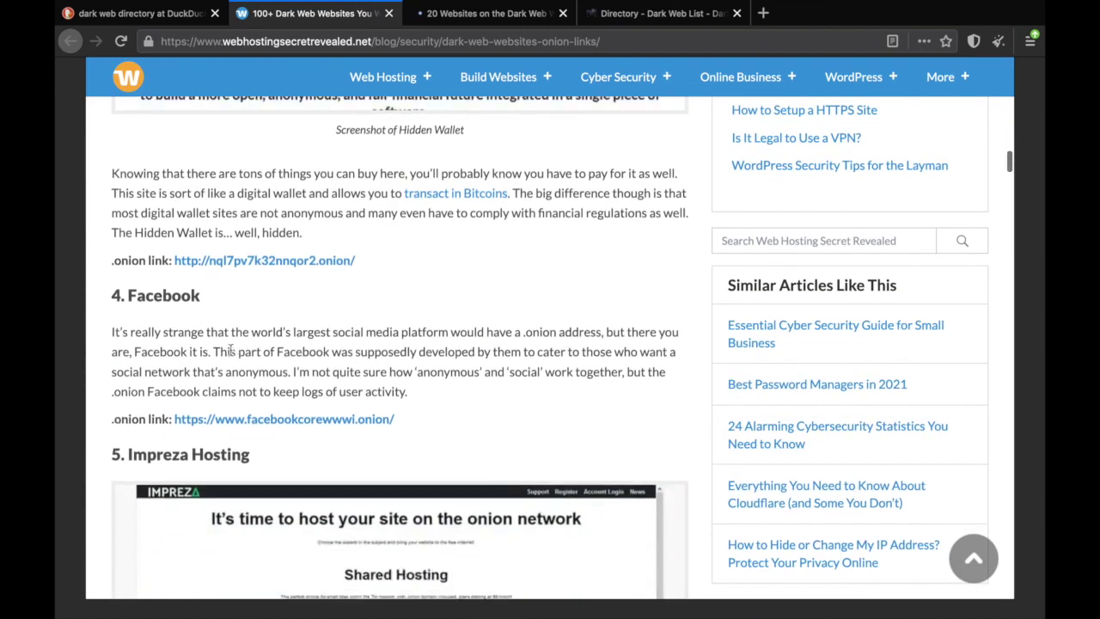
{"action": "scroll", "coordinate": [231, 349], "scroll_direction": "down", "scroll_amount": 1}
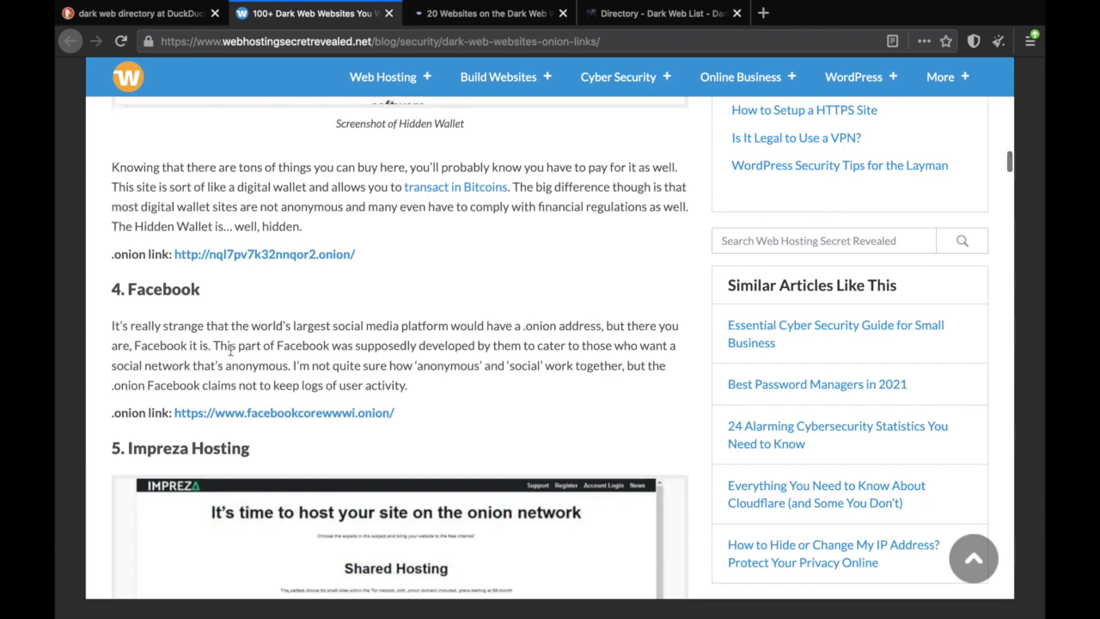
{"action": "scroll", "coordinate": [231, 349], "scroll_direction": "down", "scroll_amount": 2}
{"action": "scroll", "coordinate": [230, 349], "scroll_direction": "down", "scroll_amount": 5}
{"action": "scroll", "coordinate": [230, 349], "scroll_direction": "down", "scroll_amount": 5}
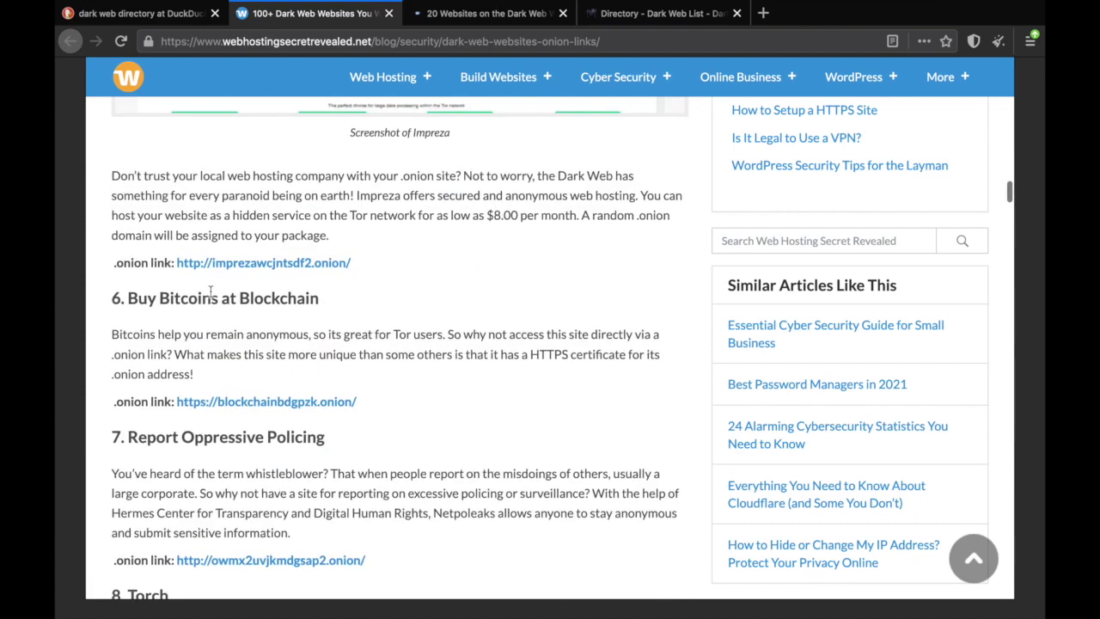
{"action": "scroll", "coordinate": [258, 327], "scroll_direction": "down", "scroll_amount": 4}
{"action": "scroll", "coordinate": [267, 407], "scroll_direction": "down", "scroll_amount": 4}
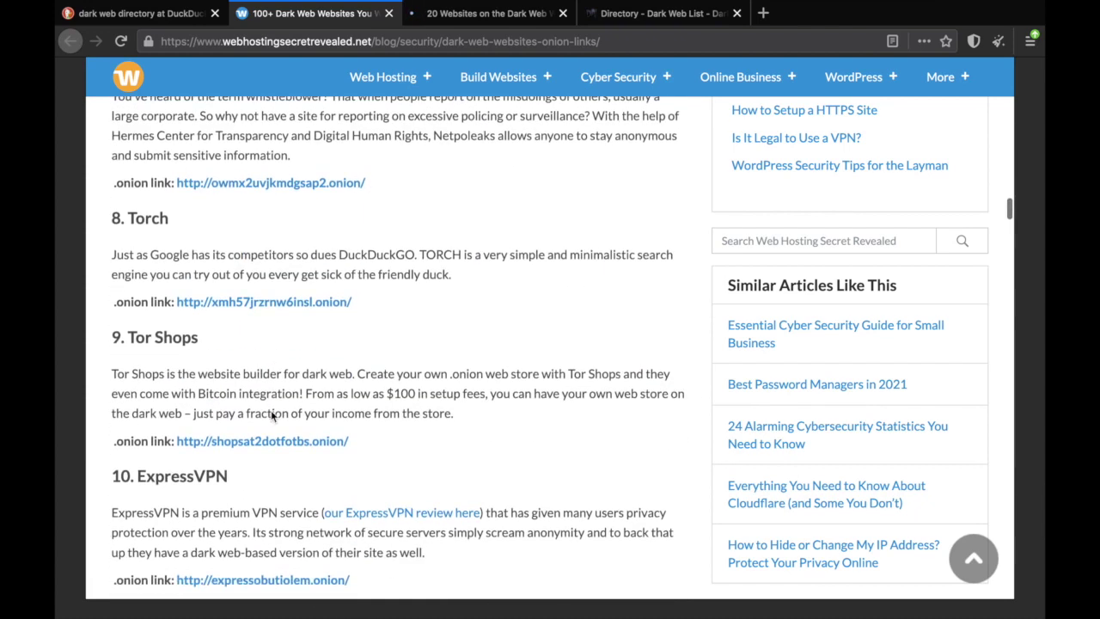
{"action": "scroll", "coordinate": [270, 413], "scroll_direction": "down", "scroll_amount": 2}
{"action": "scroll", "coordinate": [270, 413], "scroll_direction": "down", "scroll_amount": 2}
- Continue down the list to DuckDuckGo at entry 20, then switch to the '20 Websites on the Dark Web' article
{"action": "scroll", "coordinate": [270, 412], "scroll_direction": "down", "scroll_amount": 1}
{"action": "scroll", "coordinate": [270, 413], "scroll_direction": "down", "scroll_amount": 3}
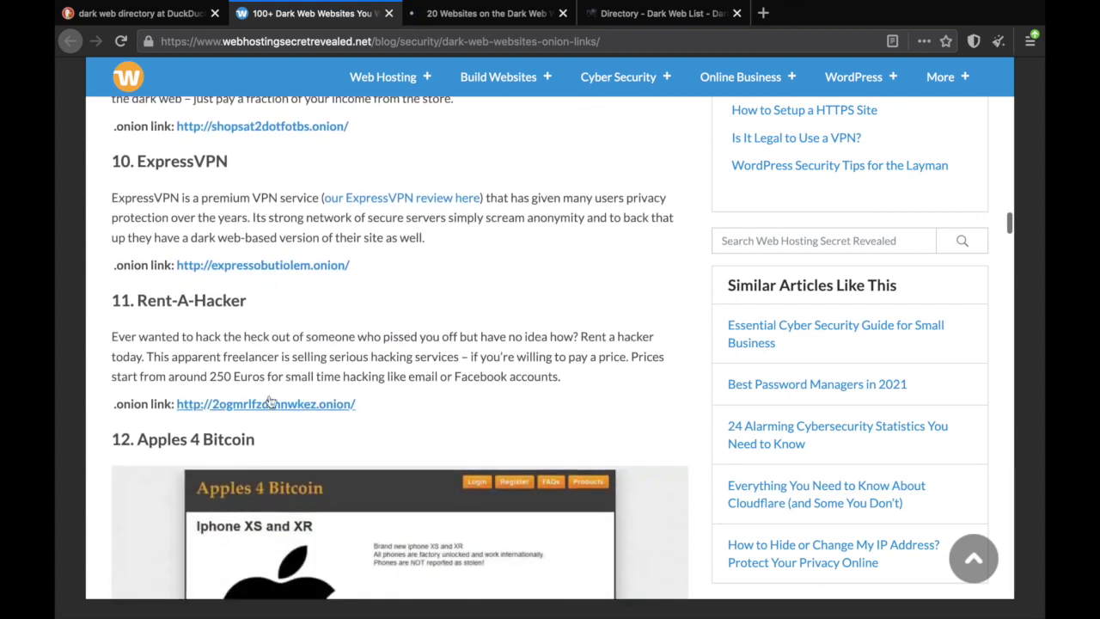
{"action": "scroll", "coordinate": [269, 396], "scroll_direction": "down", "scroll_amount": 4}
{"action": "scroll", "coordinate": [267, 378], "scroll_direction": "down", "scroll_amount": 2}
{"action": "scroll", "coordinate": [265, 351], "scroll_direction": "down", "scroll_amount": 3}
{"action": "scroll", "coordinate": [265, 353], "scroll_direction": "down", "scroll_amount": 6}
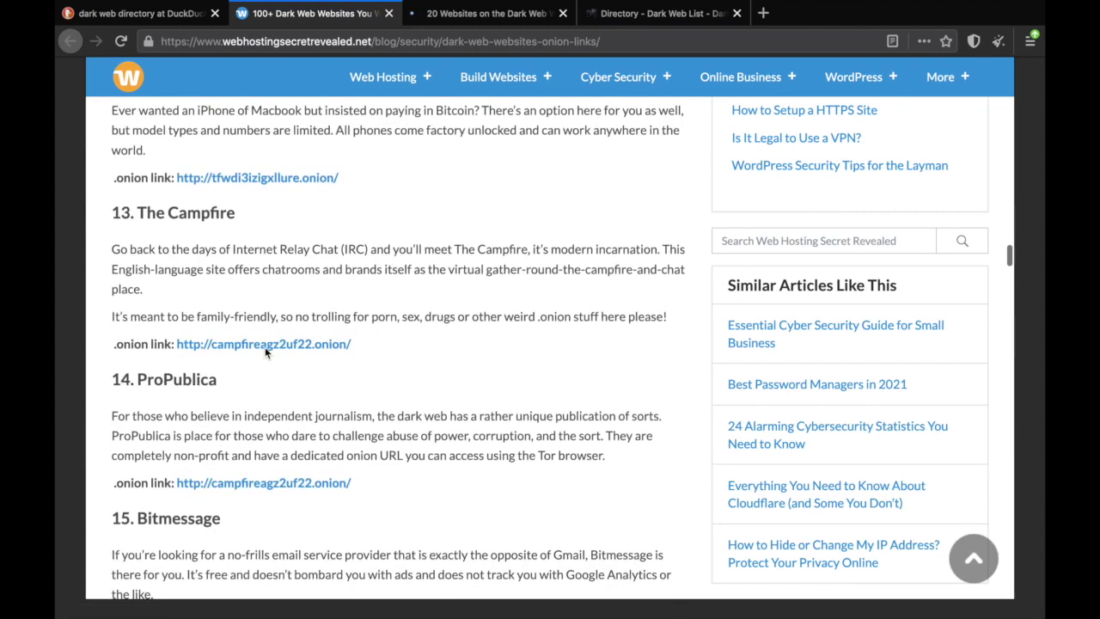
{"action": "scroll", "coordinate": [265, 350], "scroll_direction": "down", "scroll_amount": 2}
{"action": "scroll", "coordinate": [265, 348], "scroll_direction": "down", "scroll_amount": 4}
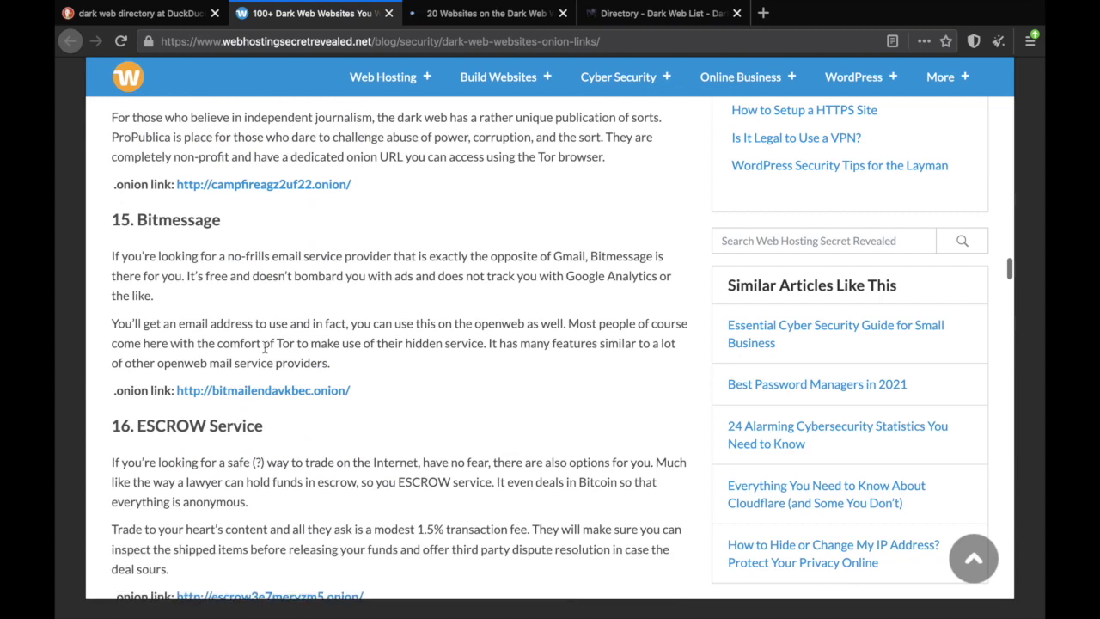
{"action": "scroll", "coordinate": [265, 346], "scroll_direction": "down", "scroll_amount": 2}
{"action": "scroll", "coordinate": [265, 346], "scroll_direction": "down", "scroll_amount": 4}
{"action": "scroll", "coordinate": [265, 347], "scroll_direction": "down", "scroll_amount": 3}
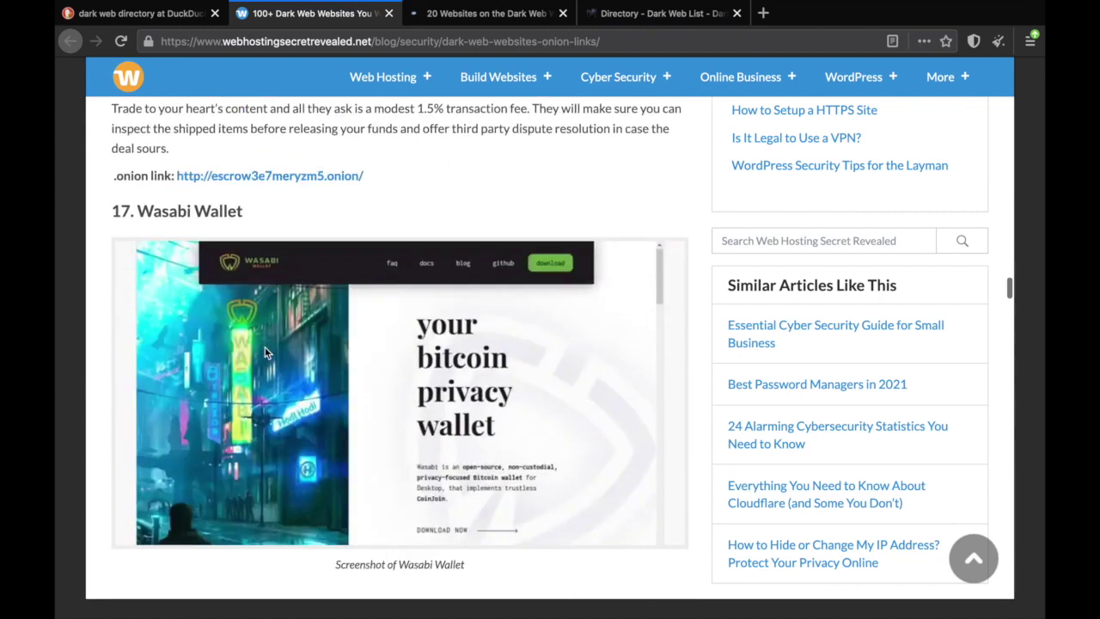
{"action": "scroll", "coordinate": [264, 348], "scroll_direction": "down", "scroll_amount": 5}
{"action": "scroll", "coordinate": [265, 352], "scroll_direction": "down", "scroll_amount": 3}
{"action": "scroll", "coordinate": [265, 353], "scroll_direction": "down", "scroll_amount": 5}
{"action": "scroll", "coordinate": [265, 352], "scroll_direction": "down", "scroll_amount": 4}
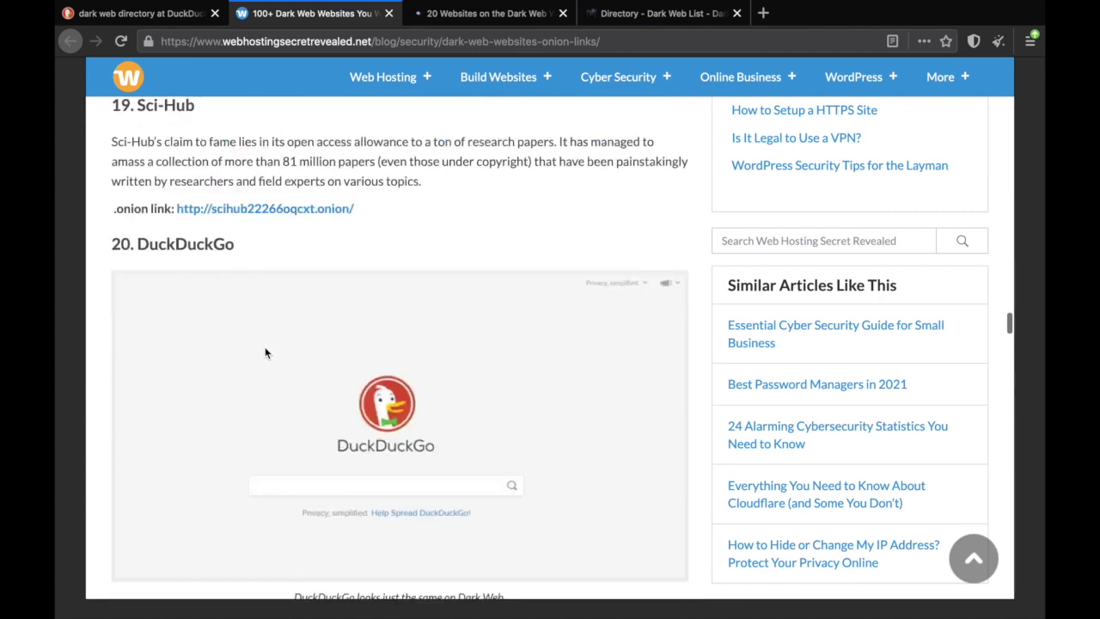
{"action": "scroll", "coordinate": [265, 353], "scroll_direction": "down", "scroll_amount": 4}
{"action": "scroll", "coordinate": [264, 353], "scroll_direction": "down", "scroll_amount": 4}
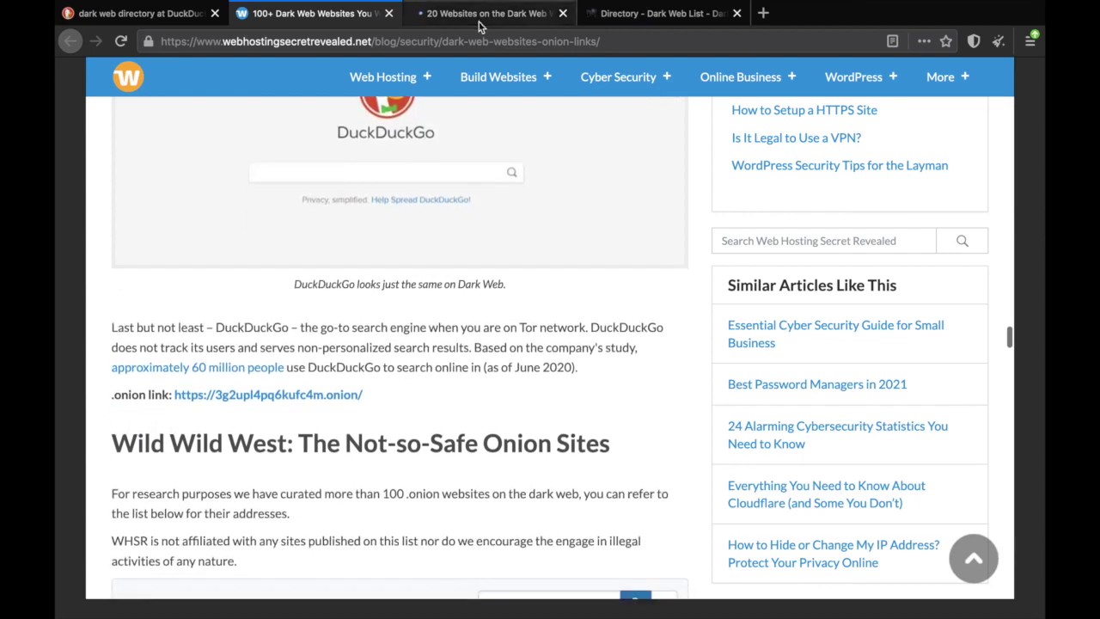
{"action": "left_click", "coordinate": [480, 24]}
- Skim VPNOverview's article, then look over the Dark Web List directory tab
{"action": "scroll", "coordinate": [436, 293], "scroll_direction": "down", "scroll_amount": 10}
{"action": "scroll", "coordinate": [436, 293], "scroll_direction": "down", "scroll_amount": 6}
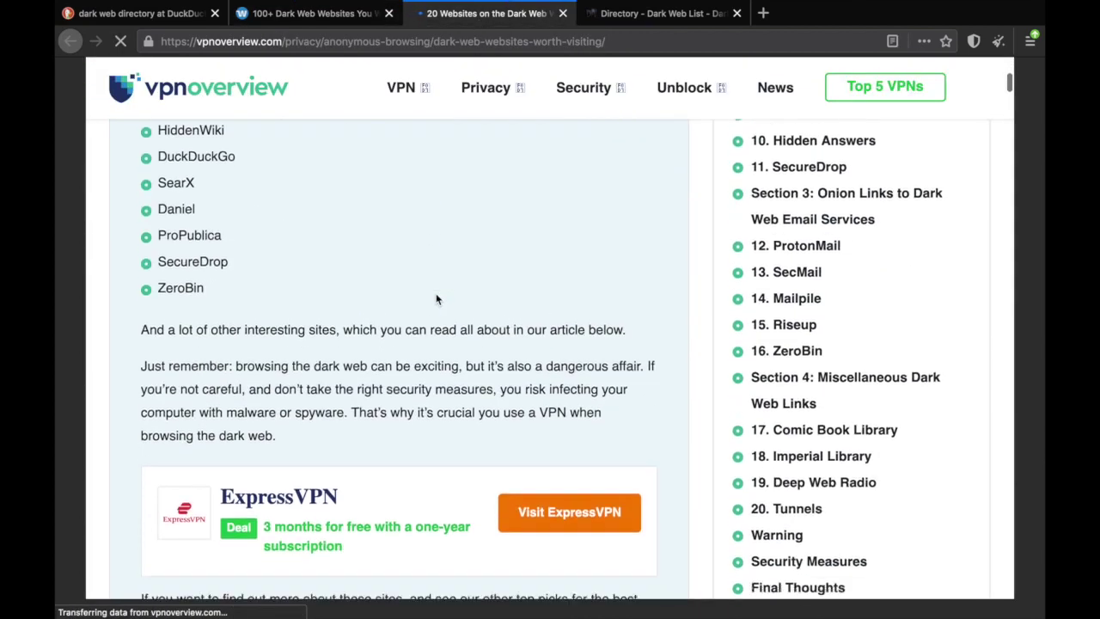
{"action": "scroll", "coordinate": [436, 293], "scroll_direction": "down", "scroll_amount": 6}
{"action": "scroll", "coordinate": [436, 293], "scroll_direction": "down", "scroll_amount": 9}
{"action": "scroll", "coordinate": [436, 293], "scroll_direction": "down", "scroll_amount": 5}
{"action": "scroll", "coordinate": [436, 297], "scroll_direction": "down", "scroll_amount": 6}
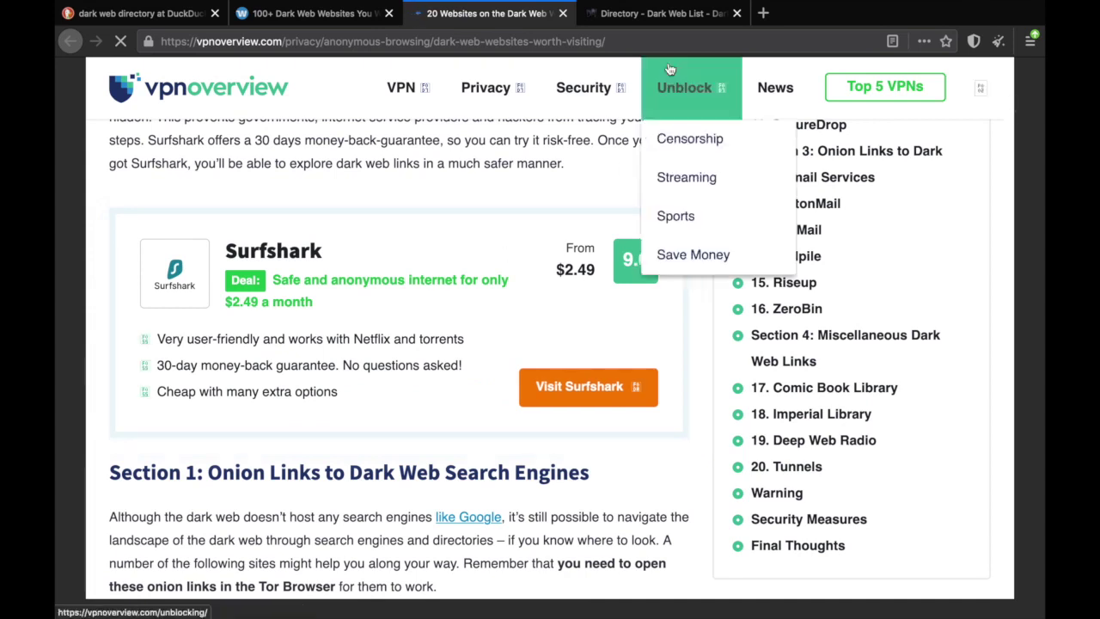
{"action": "key", "text": "ctrl+Tab"}
{"action": "scroll", "coordinate": [436, 353], "scroll_direction": "down", "scroll_amount": 5}
{"action": "scroll", "coordinate": [436, 356], "scroll_direction": "down", "scroll_amount": 5}
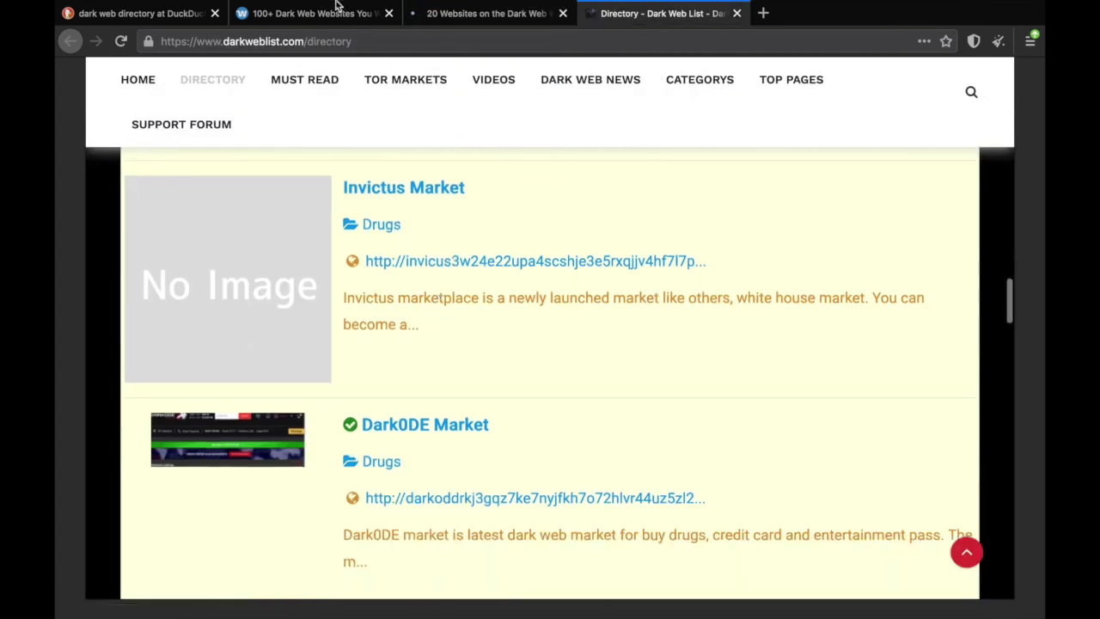
- Glance at the DuckDuckGo results, then return to WHSR's '100+ Dark Web Websites' Not-so-Safe Onion Sites table
{"action": "left_click", "coordinate": [309, 12]}
{"action": "left_click", "coordinate": [120, 13]}
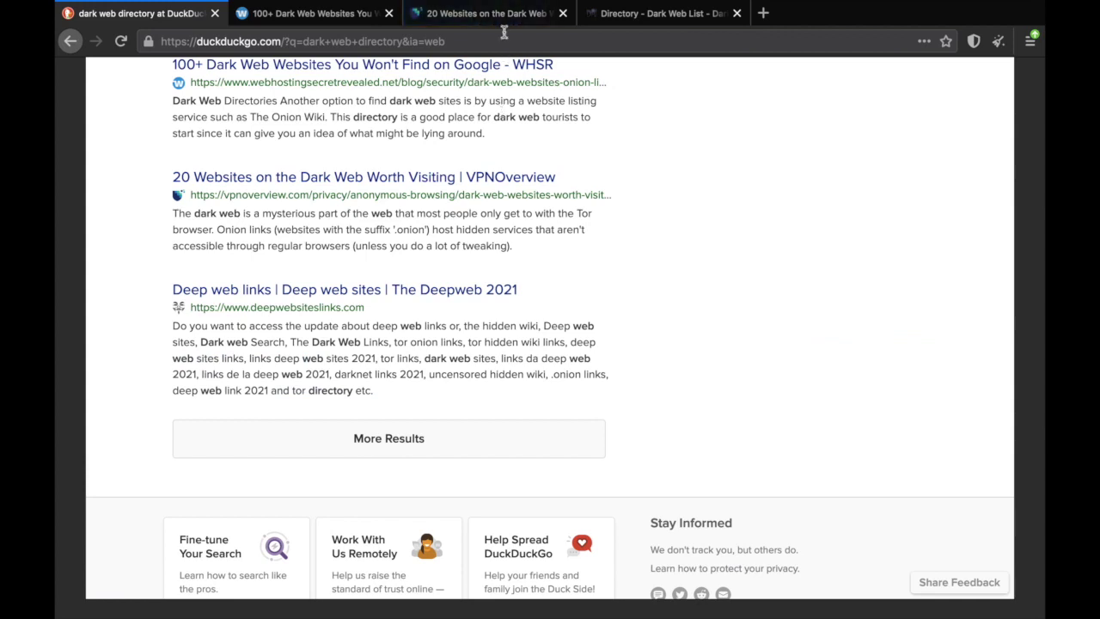
{"action": "left_click", "coordinate": [301, 13]}
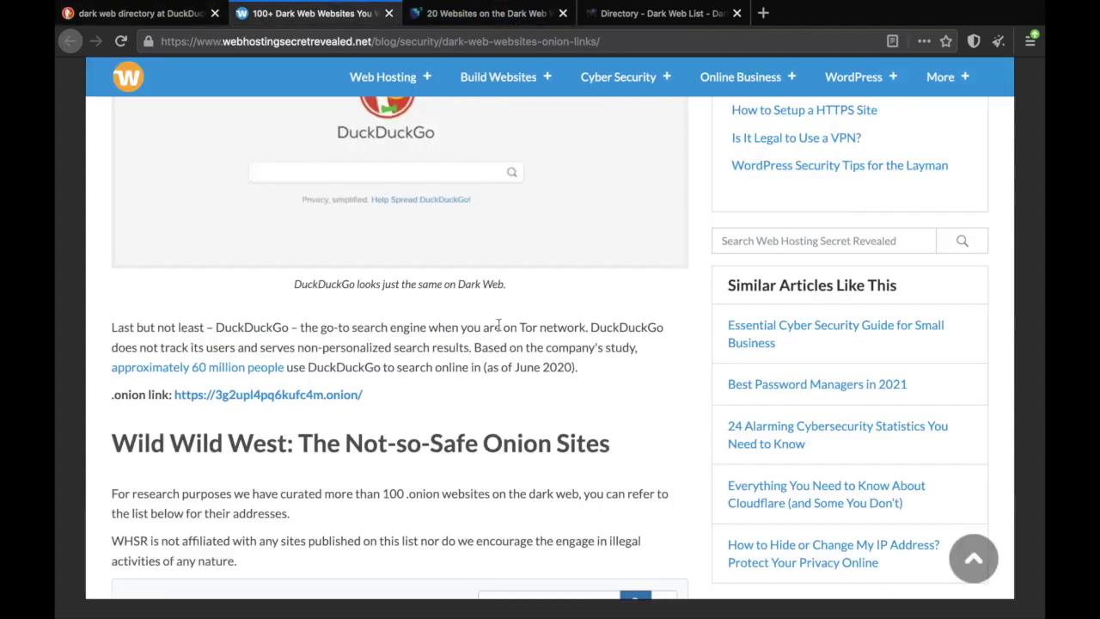
{"action": "mouse_move", "coordinate": [504, 599]}
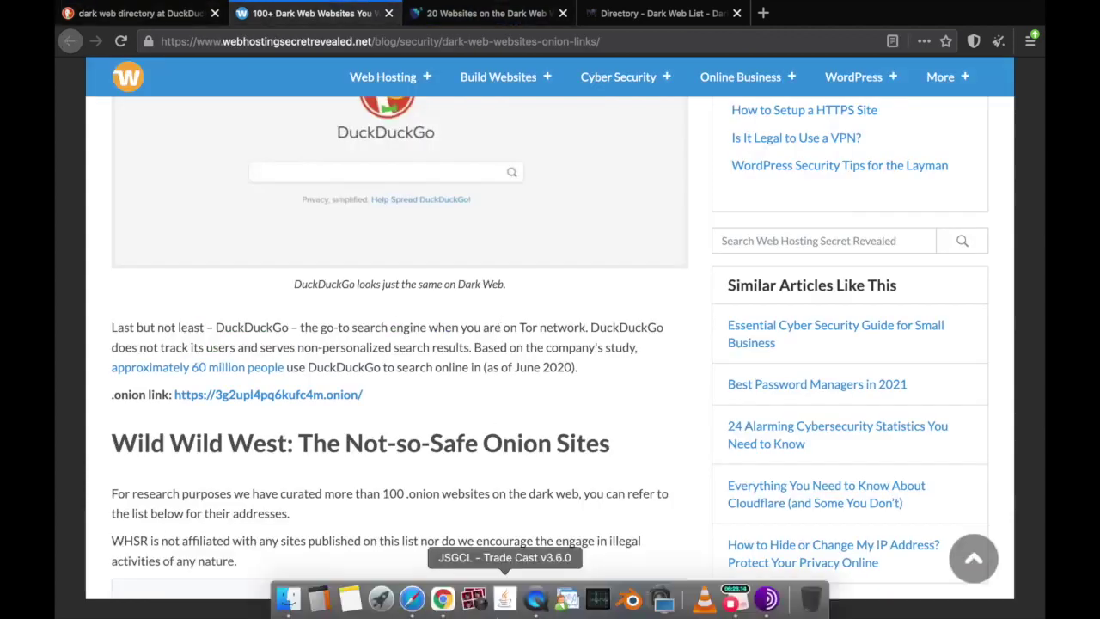
{"action": "scroll", "coordinate": [512, 466], "scroll_direction": "down", "scroll_amount": 2}
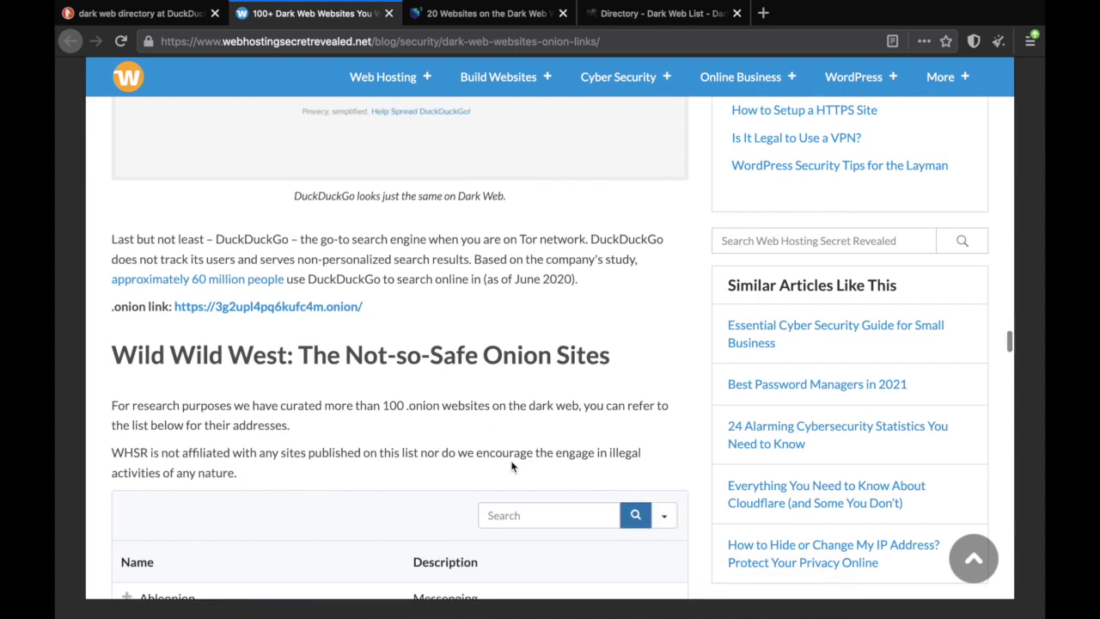
{"action": "scroll", "coordinate": [514, 456], "scroll_direction": "down", "scroll_amount": 3}
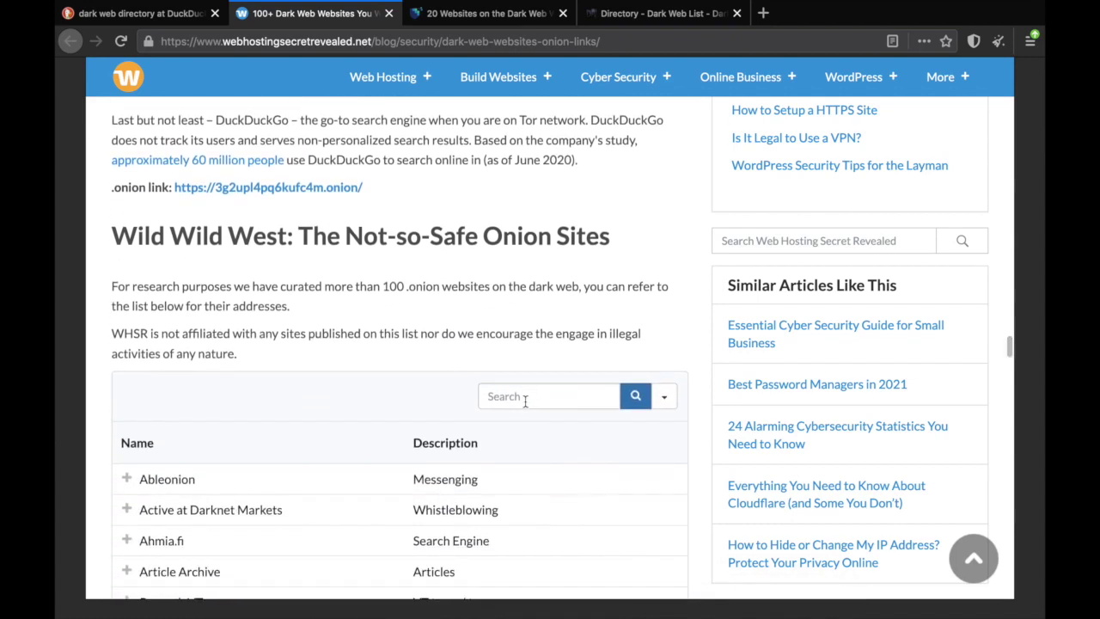